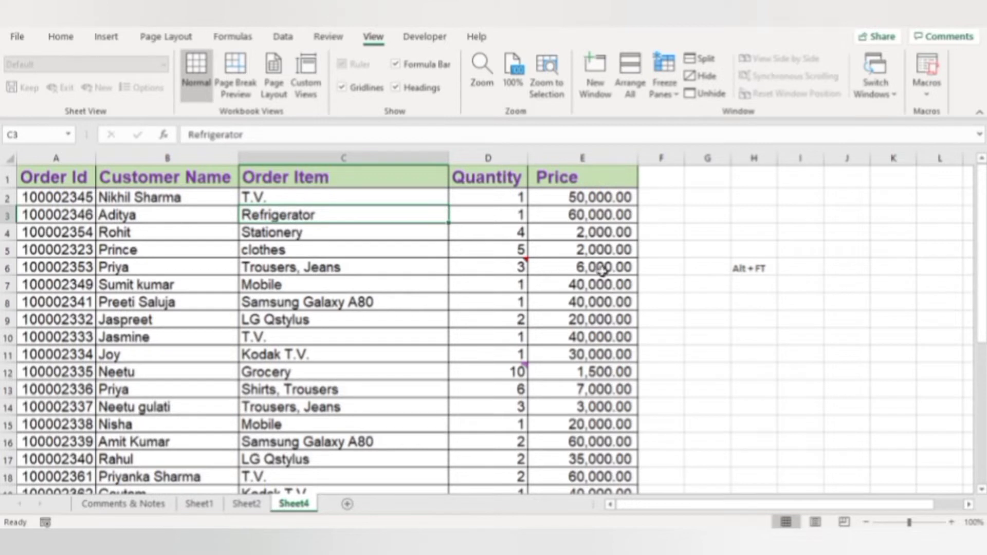
left_click(602, 268)
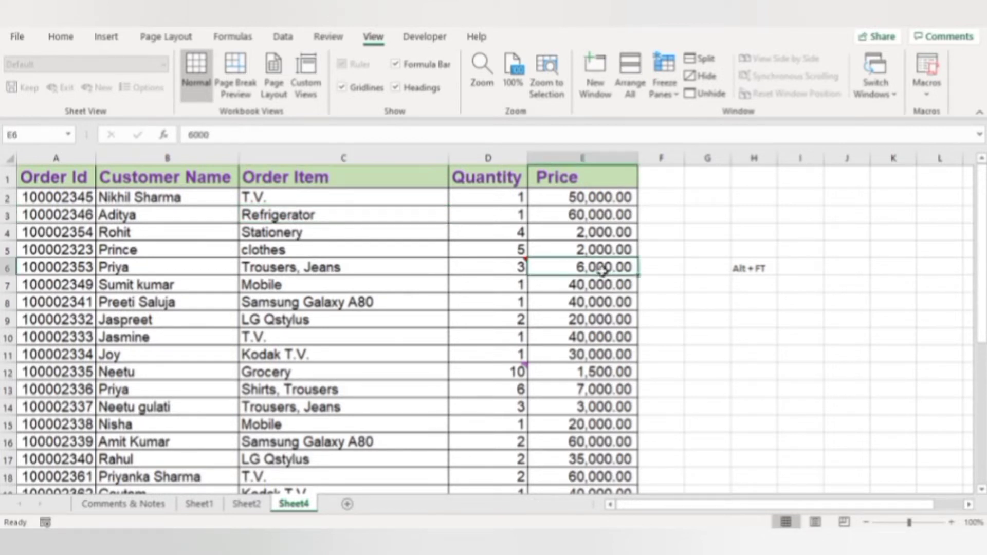
left_click(328, 37)
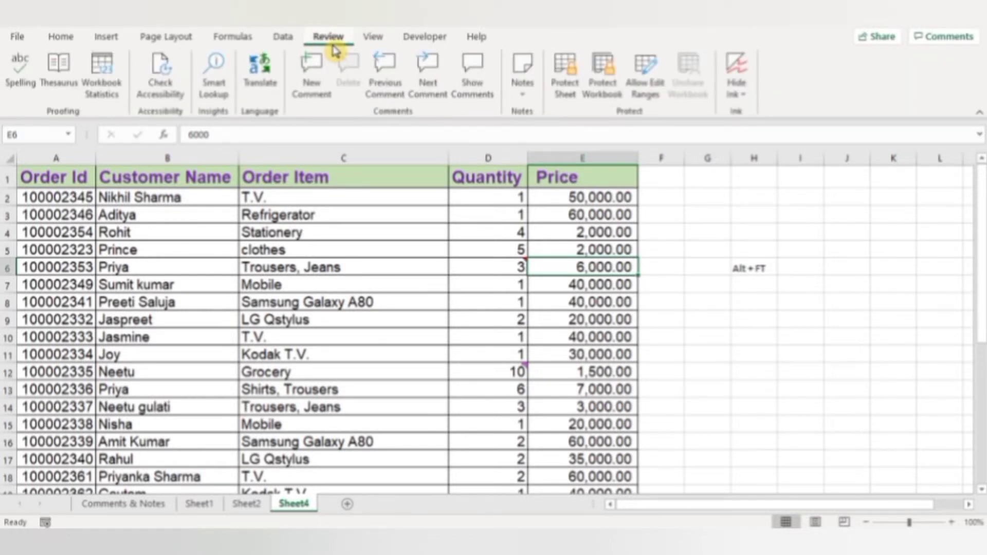
left_click(522, 77)
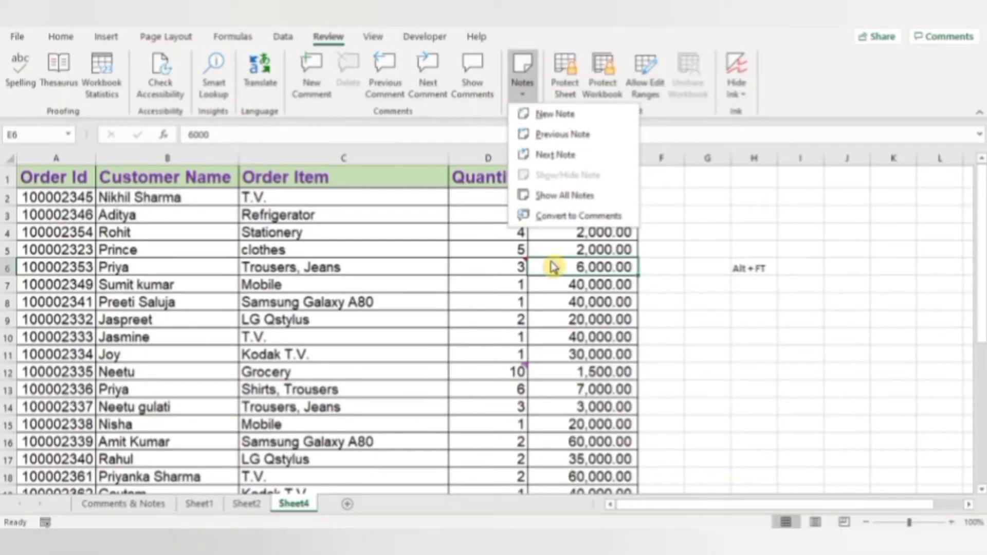
right_click(553, 266)
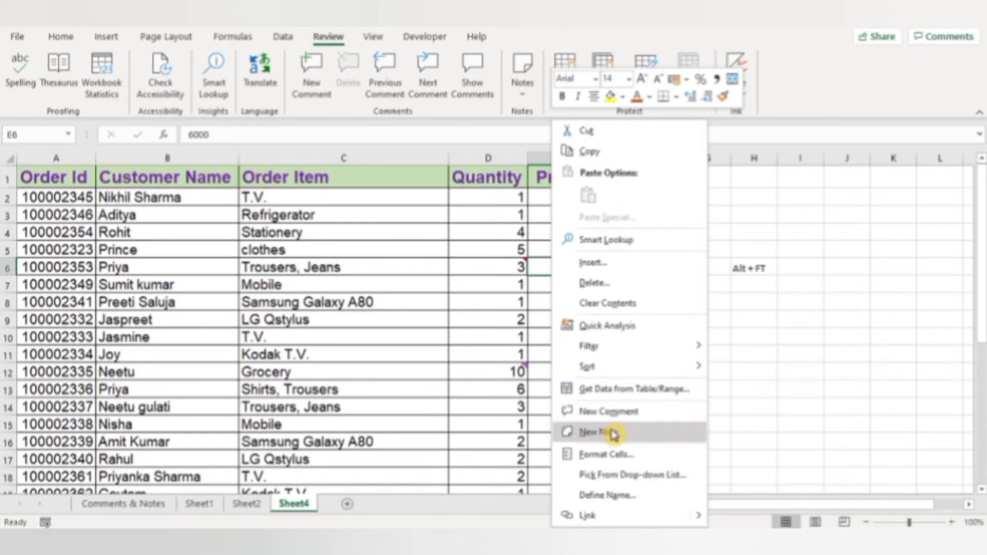
left_click(467, 393)
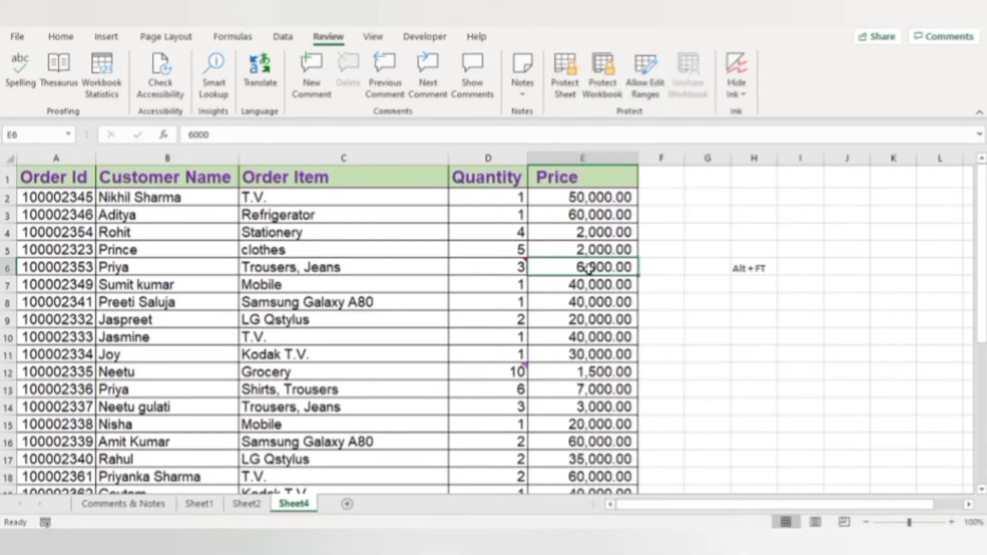
Step: Insert a note on price cell E6 with the text "Price is not correct"
key("alt")
key("r")
key("t")
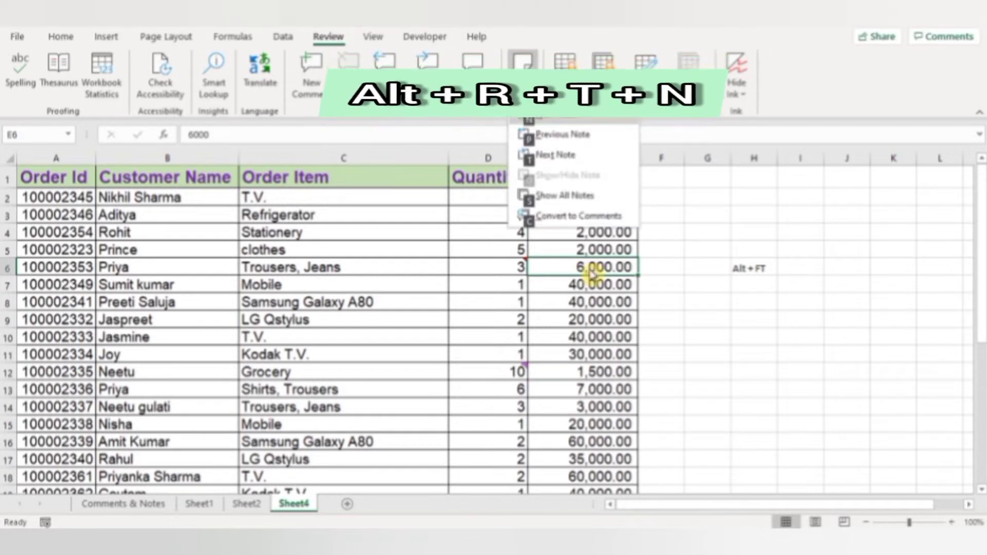
key("n")
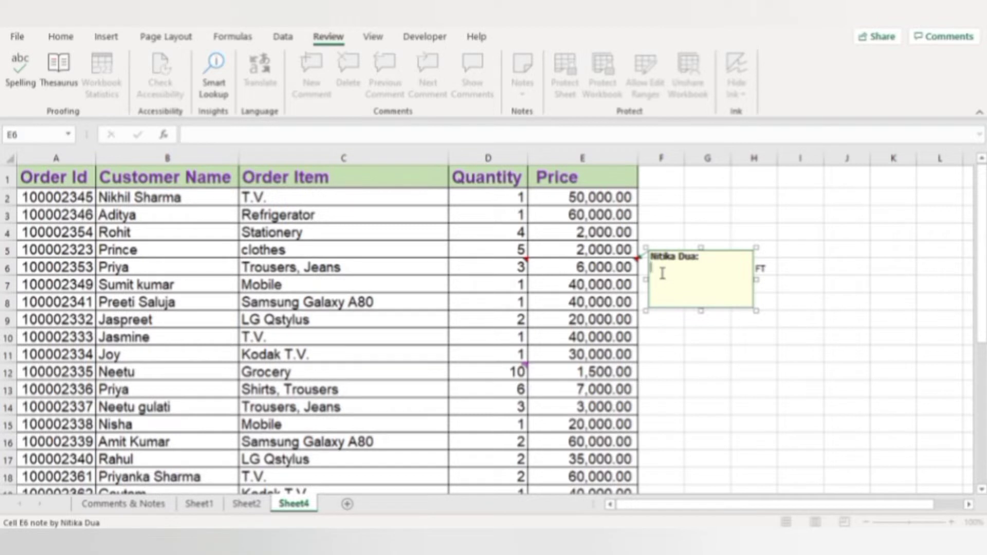
type("Price is not correct")
left_click(635, 280)
Step: Edit the note on cell E6 to remove the author's name from above its text
mouse_move(609, 264)
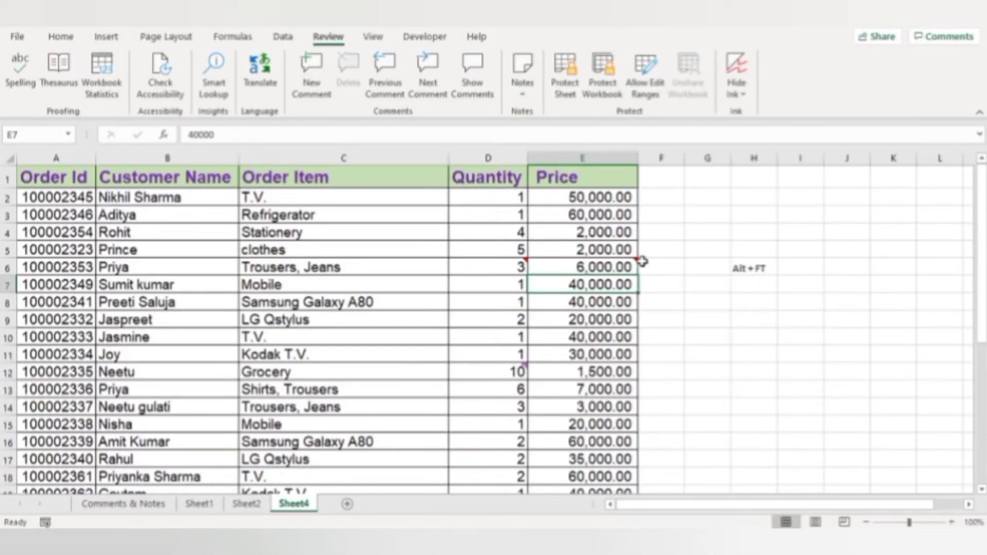
left_click(625, 260)
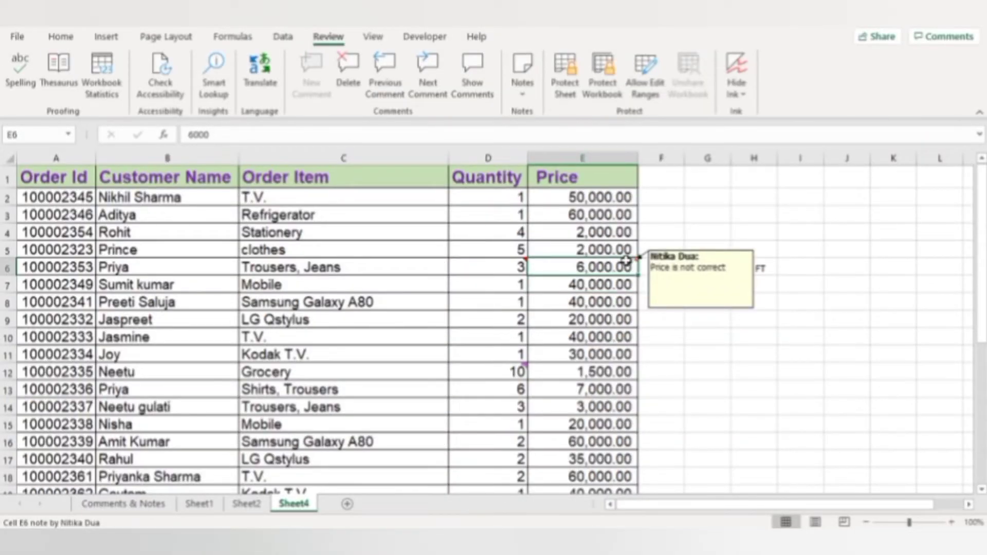
right_click(590, 267)
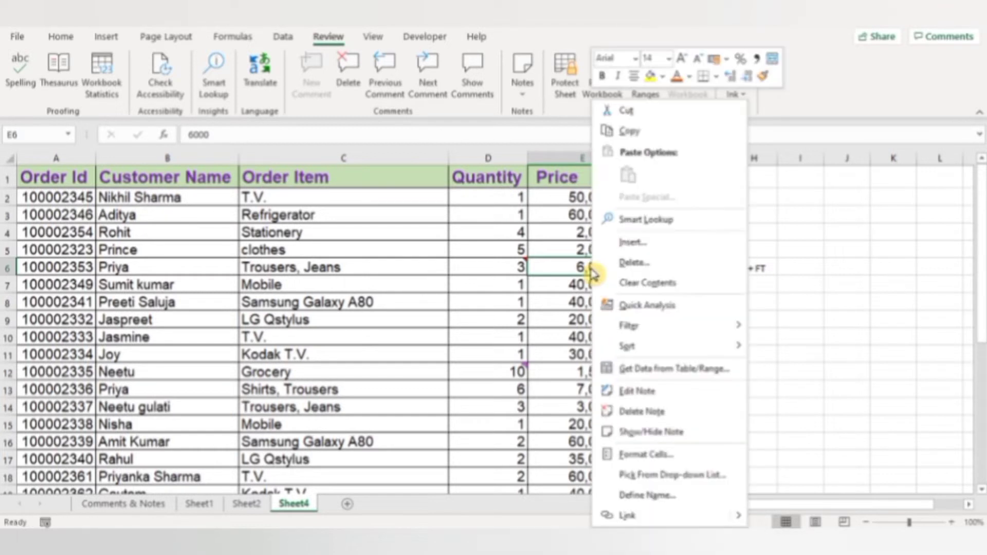
left_click(662, 397)
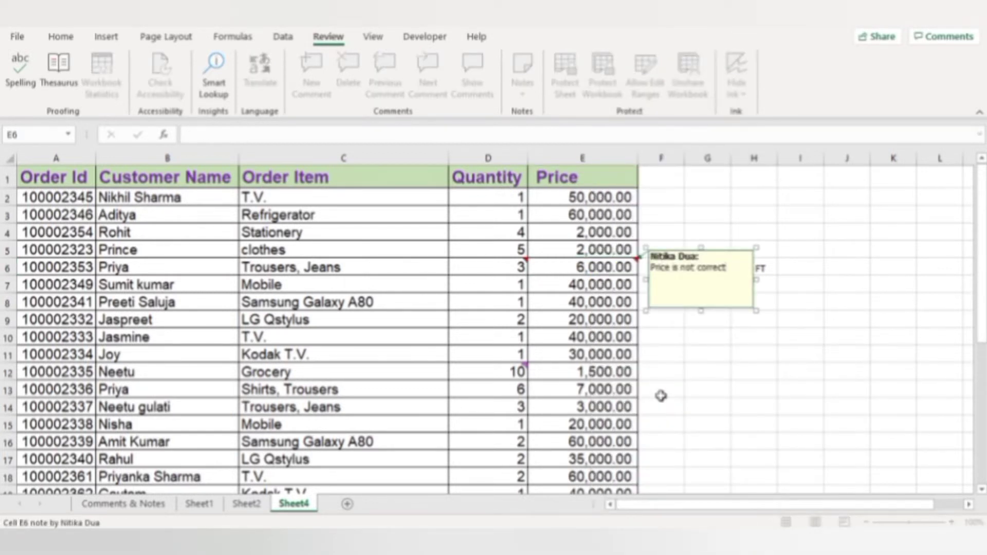
left_click_drag(705, 255, 647, 257)
key("BackSpace")
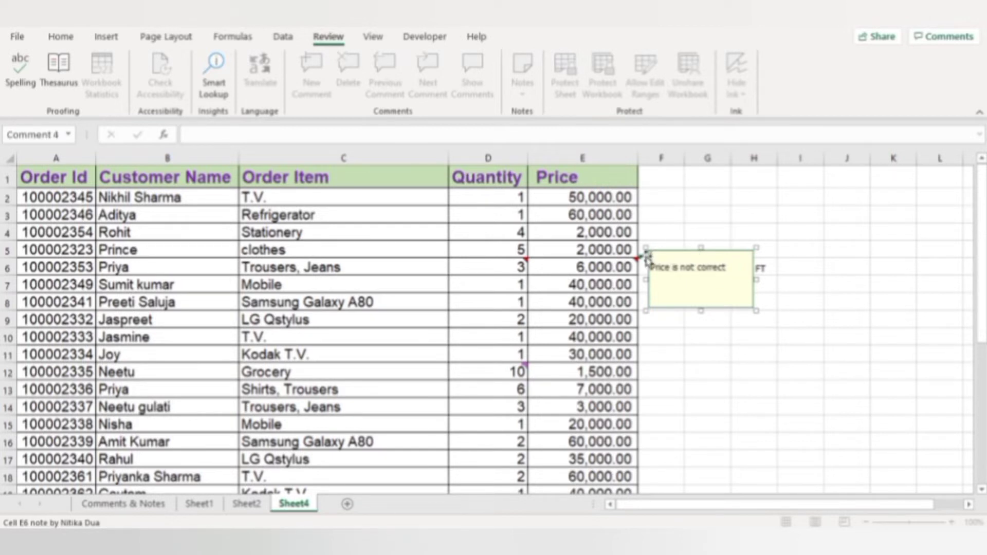
left_click(603, 267)
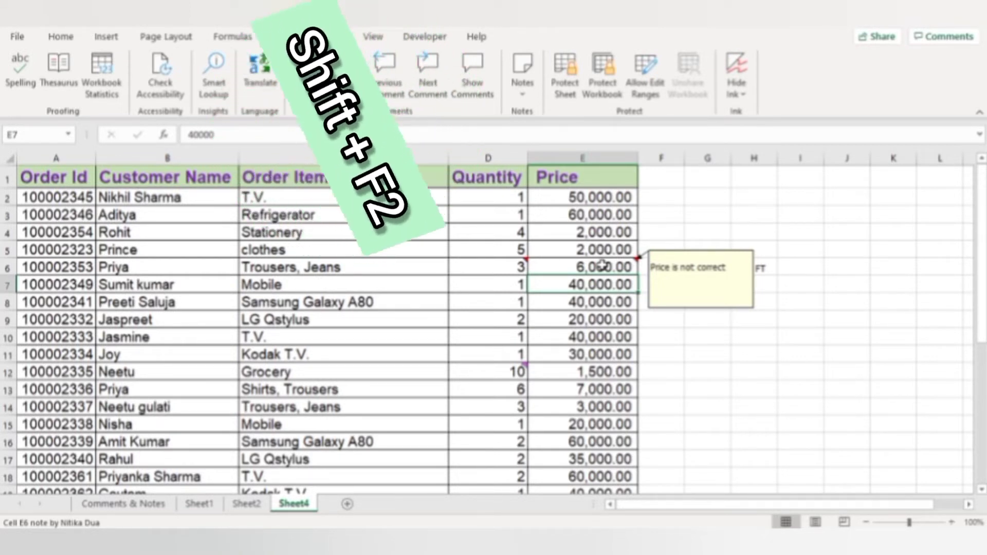
Step: Insert a new note on cell E7, leaving only the default author heading in it
key("shift+F2")
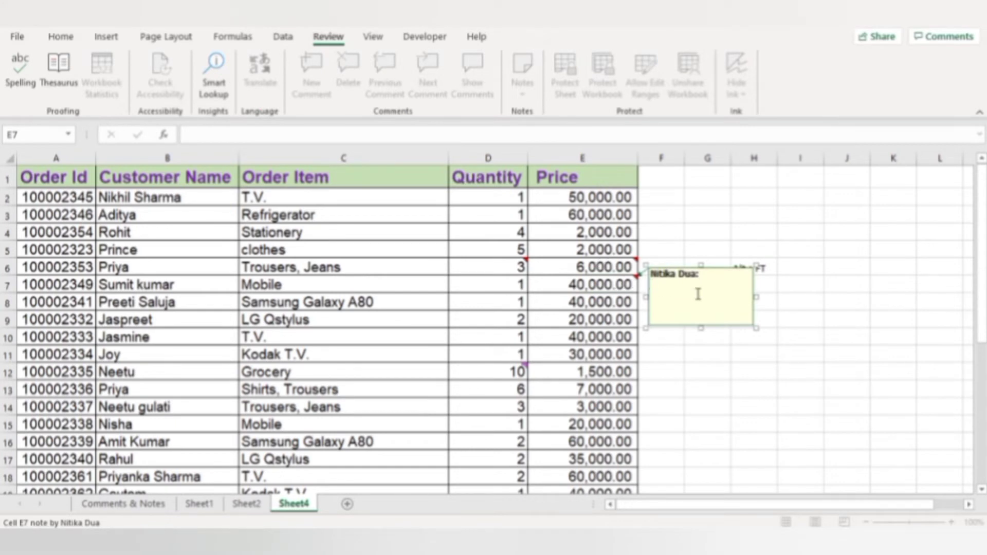
left_click(585, 293)
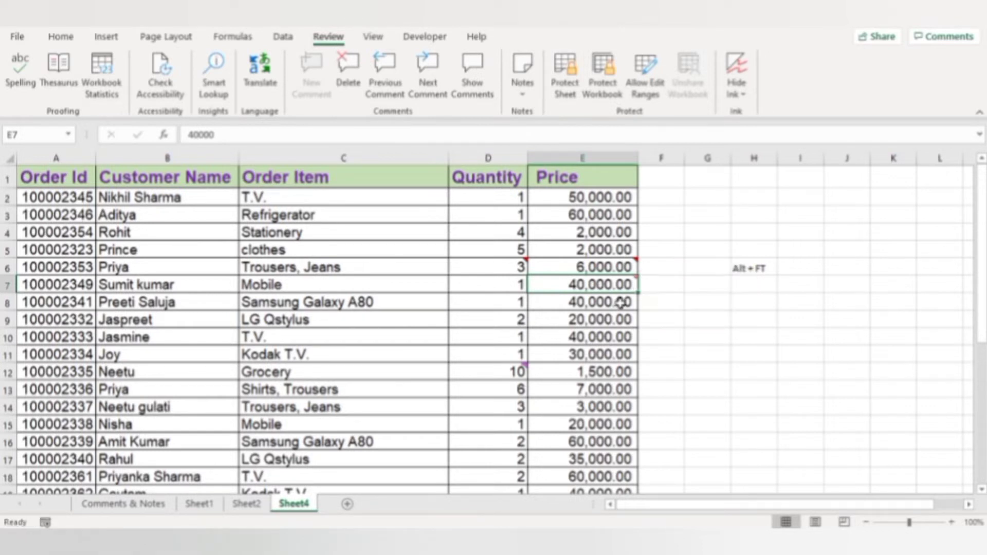
Step: Check the user name in the General section of Excel Options, and accept the settings without changing them
left_click(621, 302)
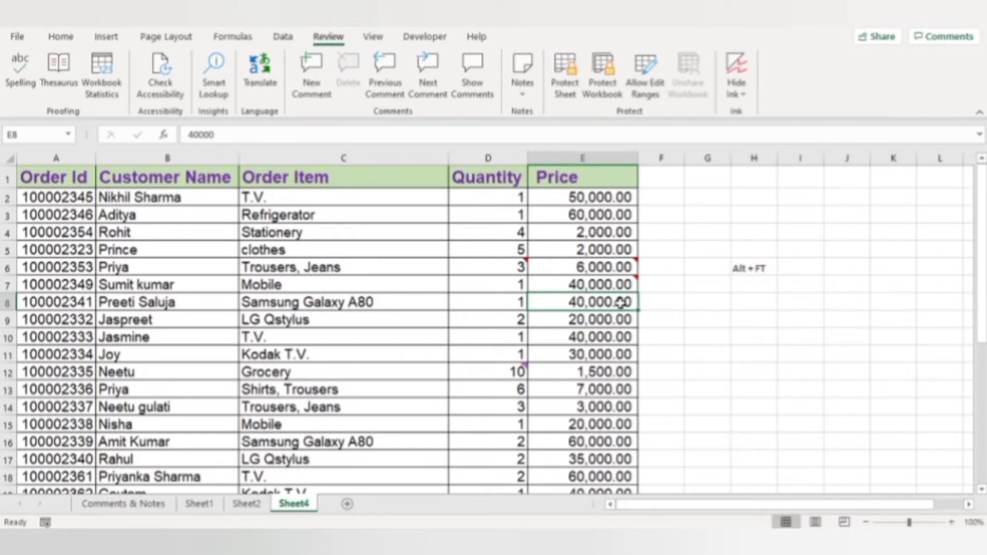
key("alt")
key("f")
key("t")
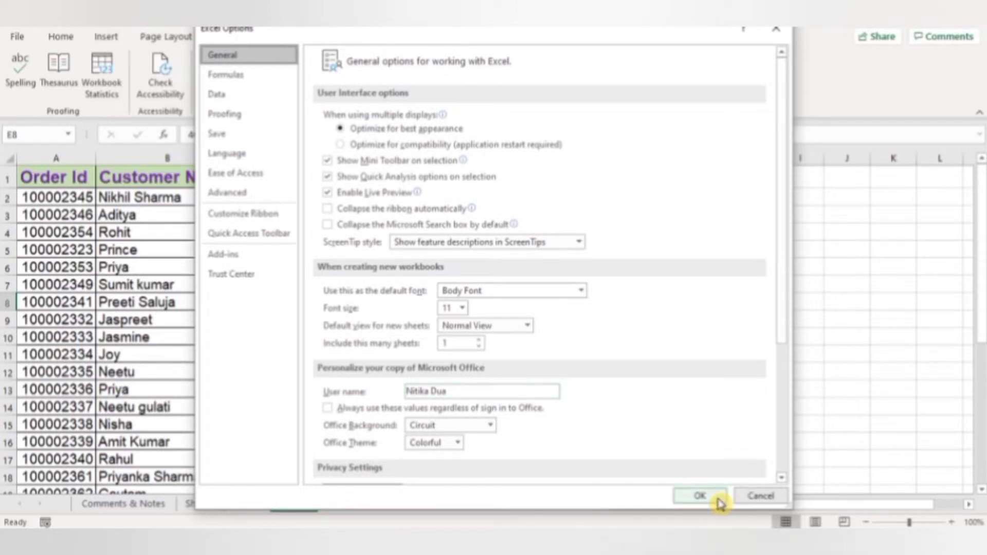
left_click(699, 495)
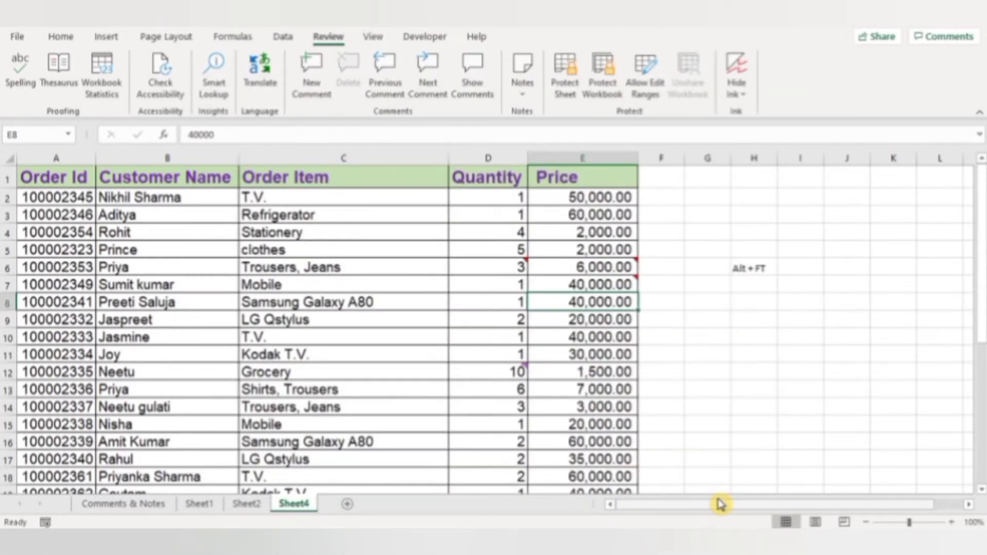
Step: Delete the note from cell E6 and add a note with only the author heading to cell E10
left_click(608, 271)
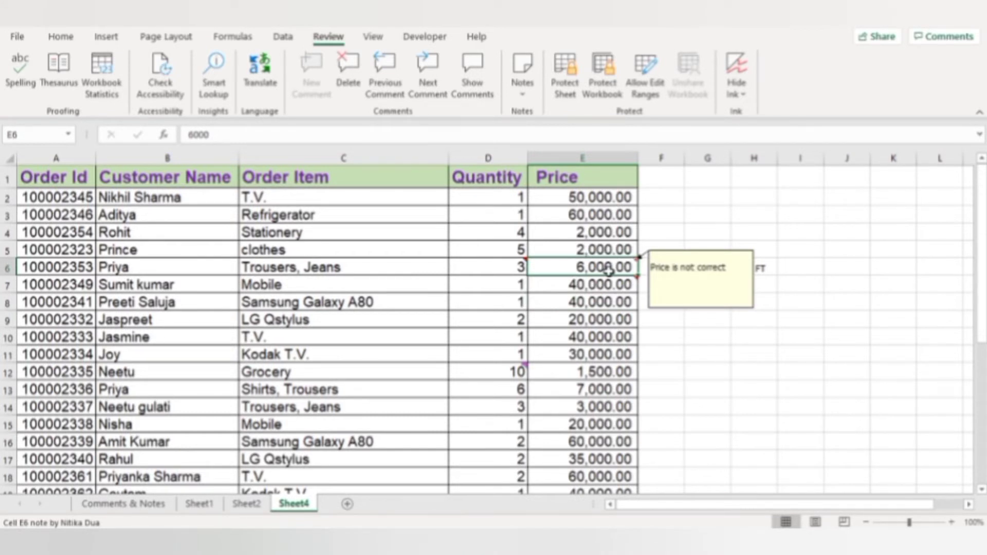
right_click(608, 271)
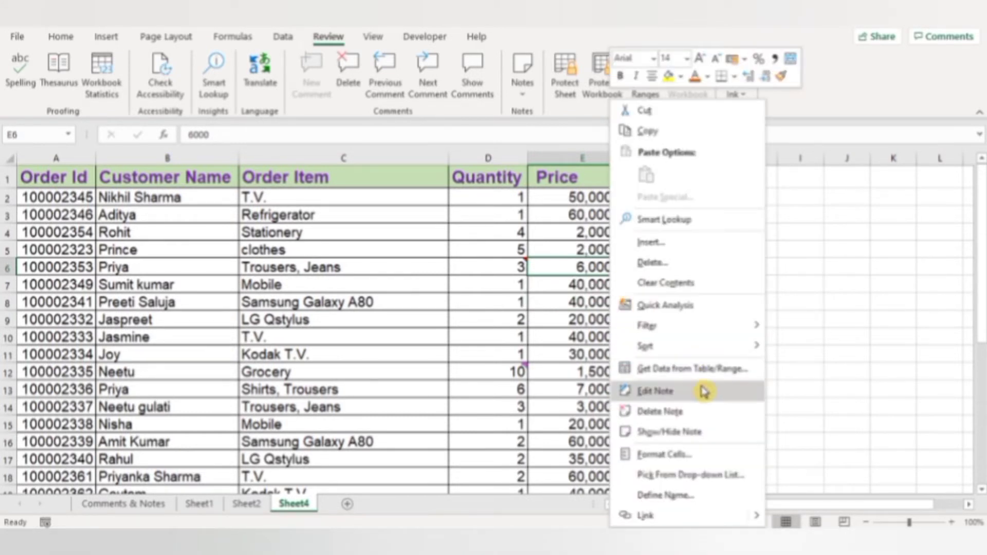
left_click(711, 413)
left_click(588, 339)
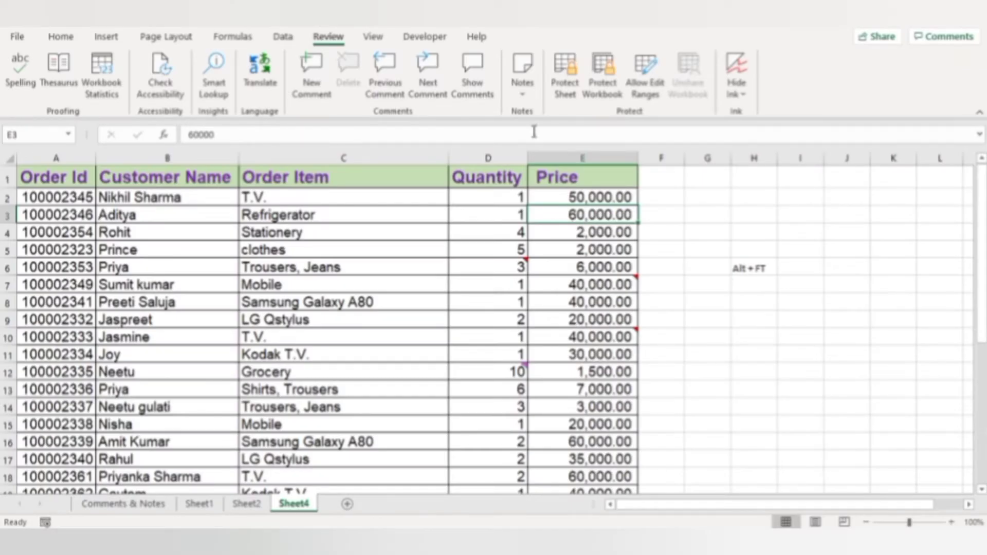
Step: Display all notes on the sheet and hide them again
left_click(522, 100)
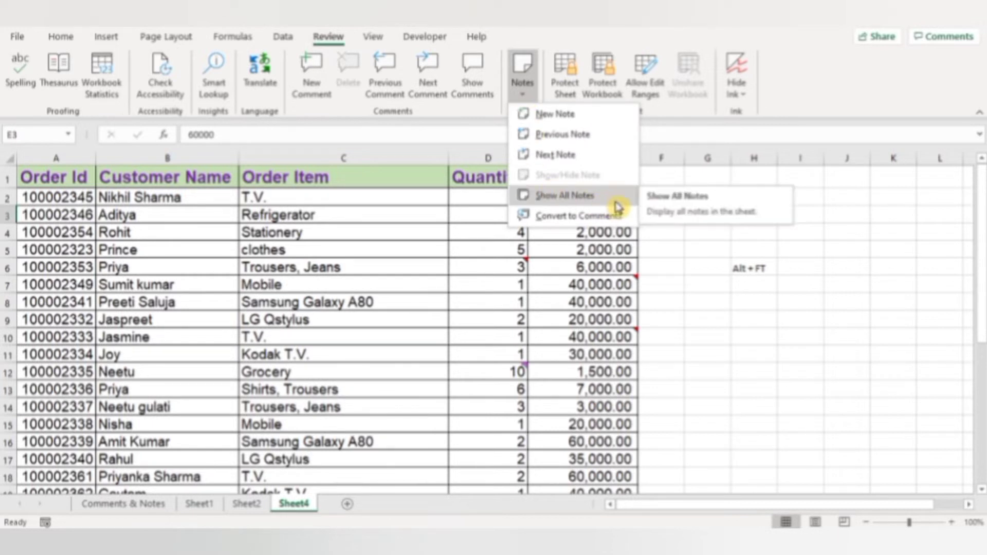
left_click(564, 196)
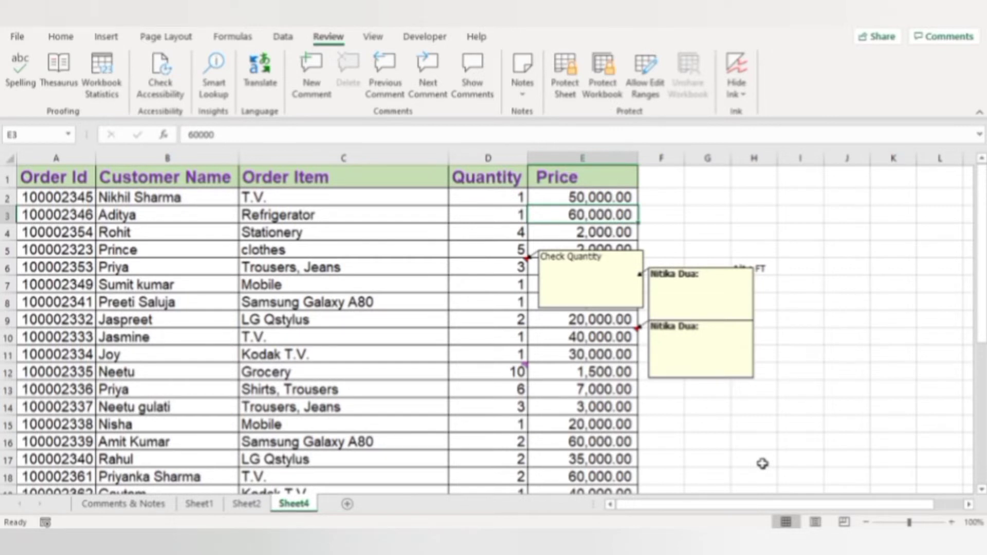
left_click(522, 72)
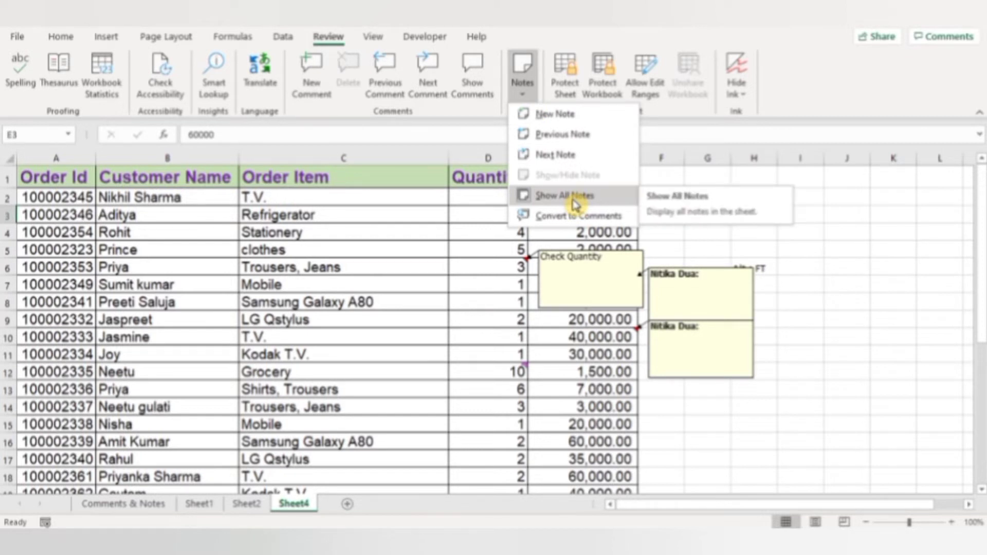
left_click(574, 203)
Step: Starting from cell D7, go to the previous note on D6 and on to the next note on E7
left_click(520, 279)
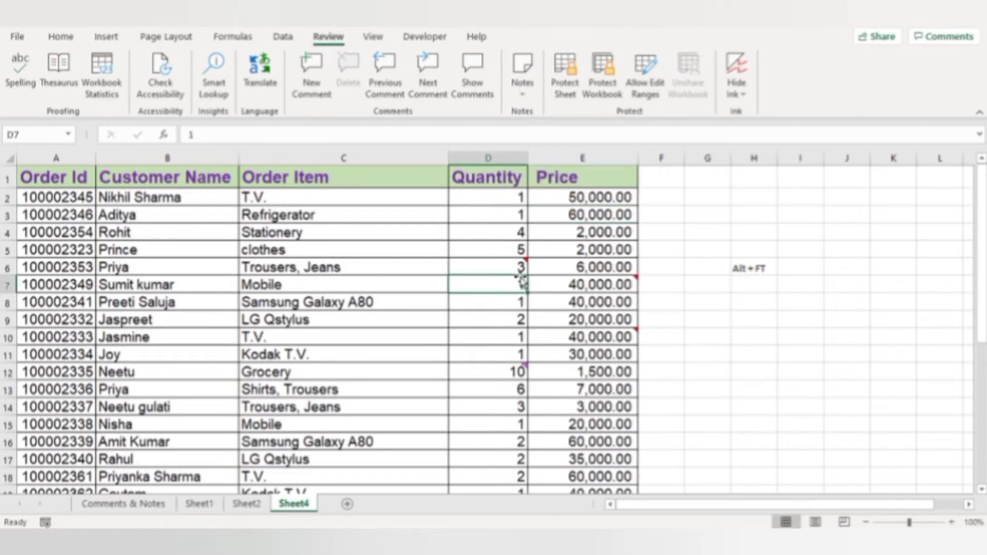
left_click(515, 102)
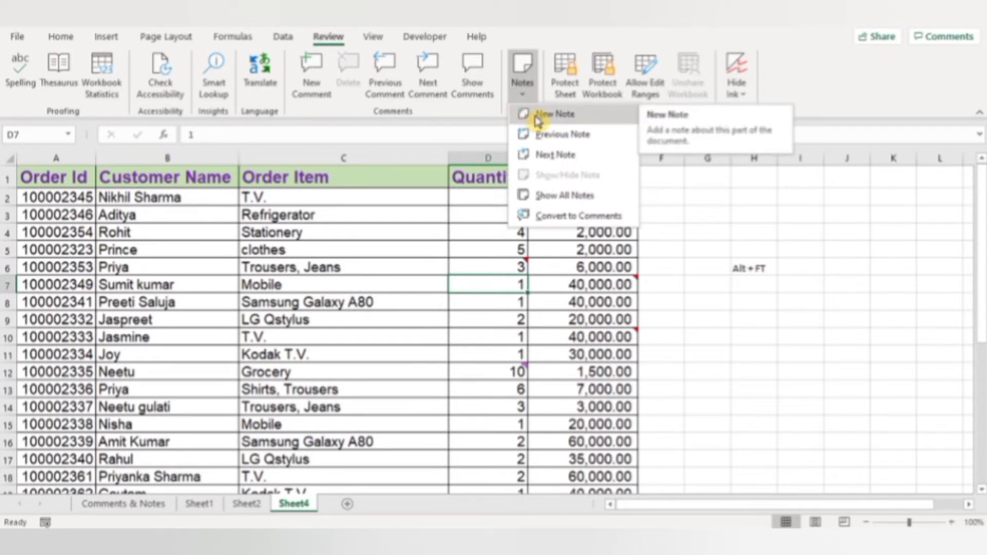
left_click(545, 135)
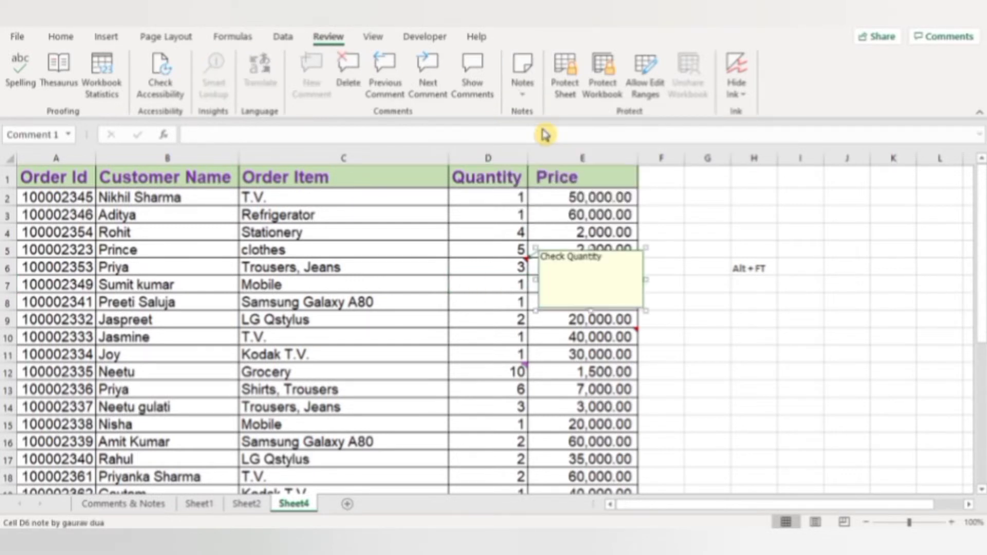
left_click(527, 101)
left_click(563, 153)
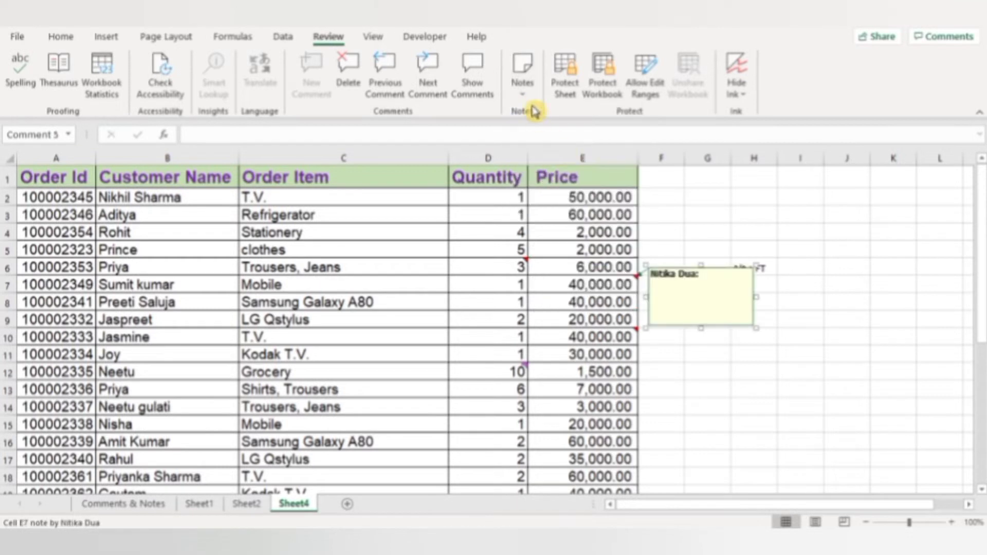
Step: Keep the note on cell E7 on display using Show/Hide Note, and select cell E6
left_click(527, 100)
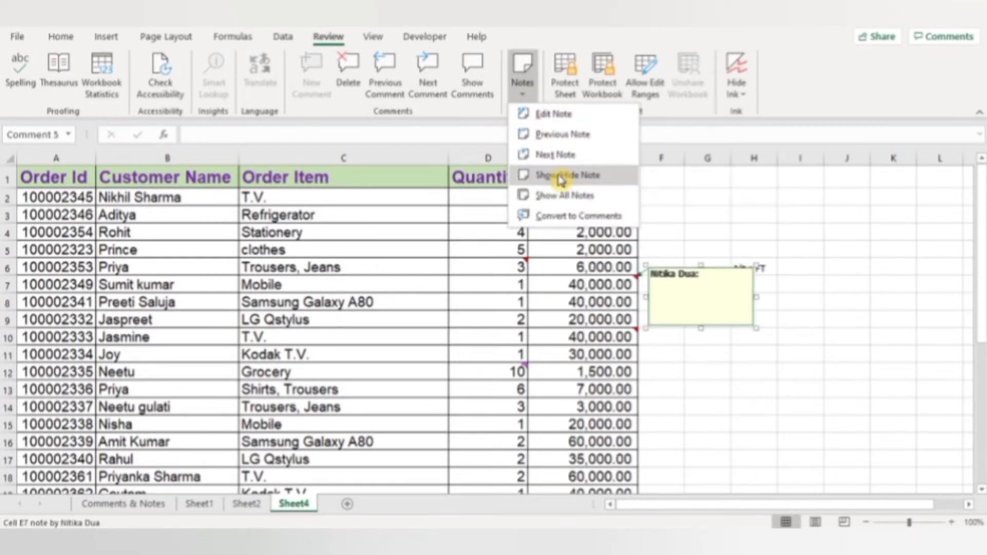
left_click(560, 176)
left_click(557, 298)
left_click(549, 264)
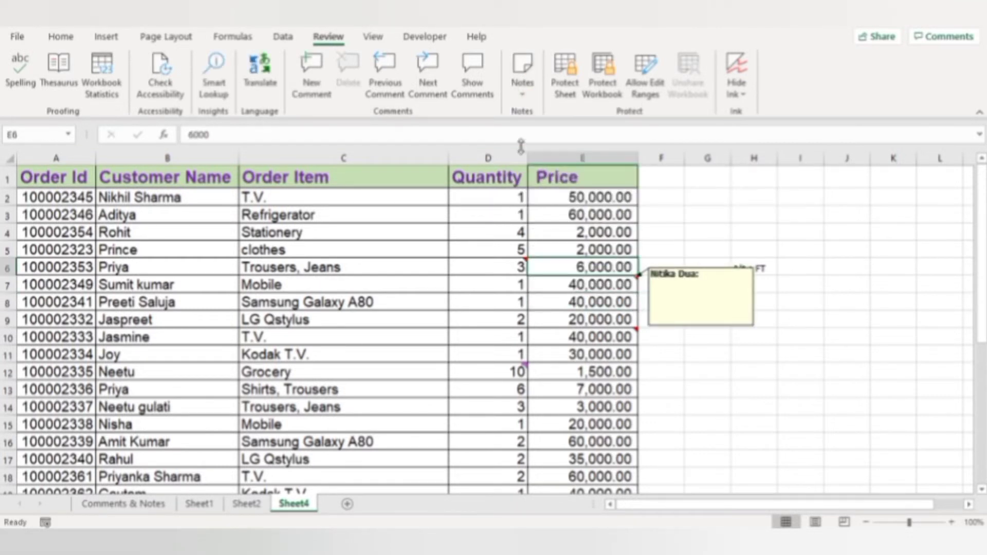
Step: Switch Show All Notes on and off so that every note, including the one on E7, is hidden
left_click(525, 91)
left_click(549, 194)
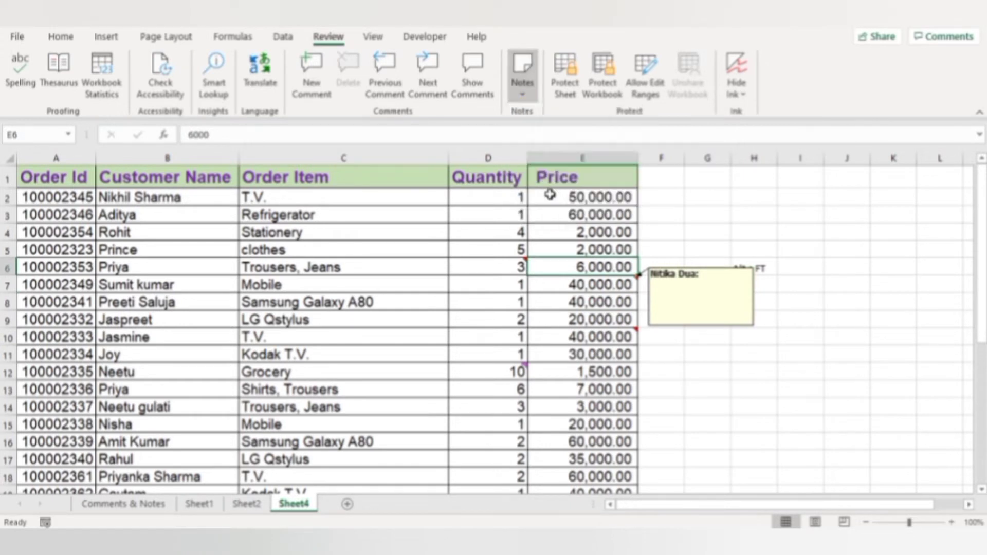
left_click(523, 93)
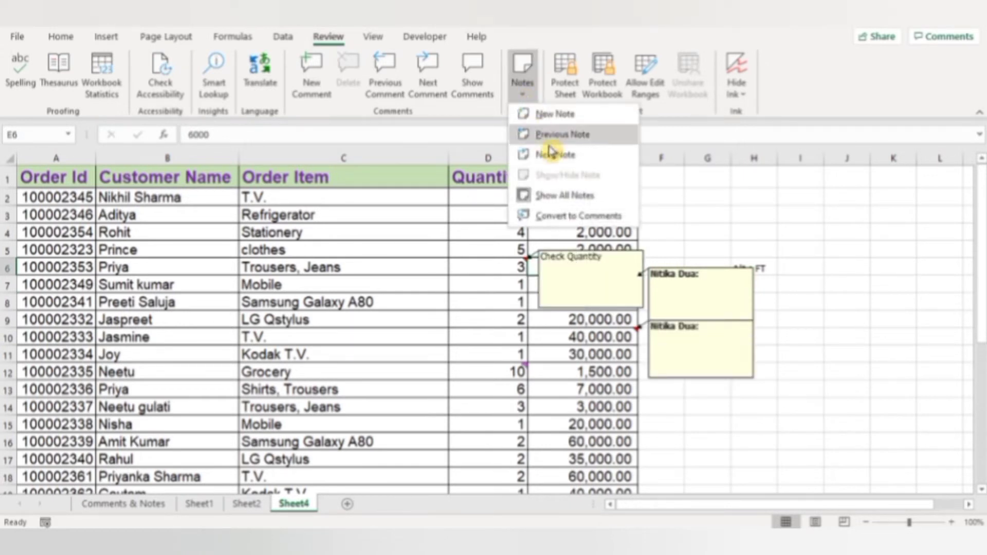
left_click(565, 196)
left_click(572, 296)
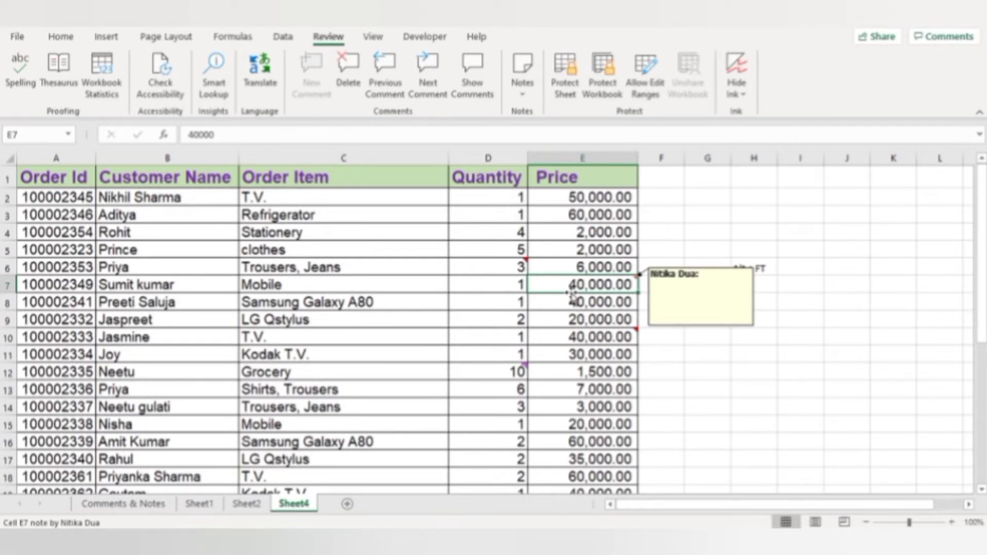
left_click(505, 256)
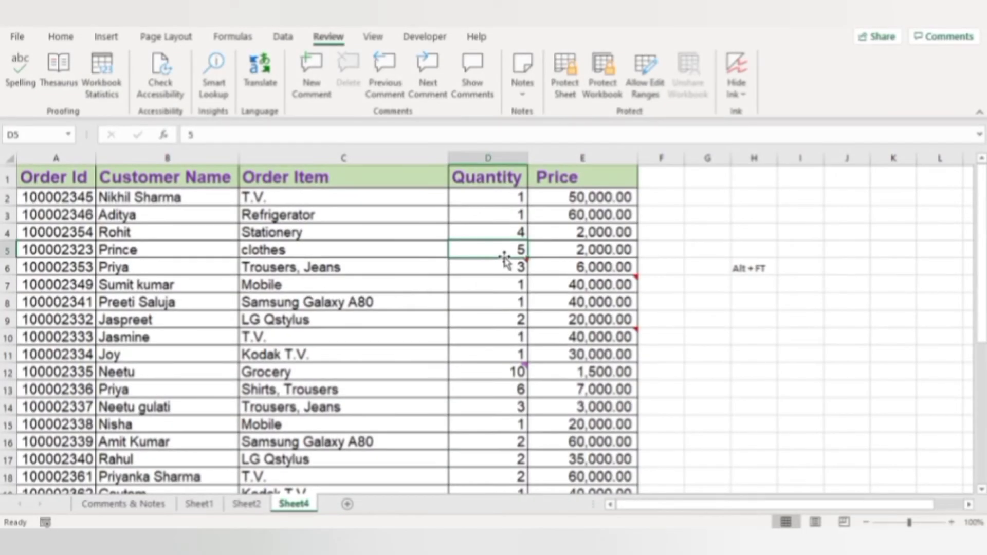
left_click(570, 232)
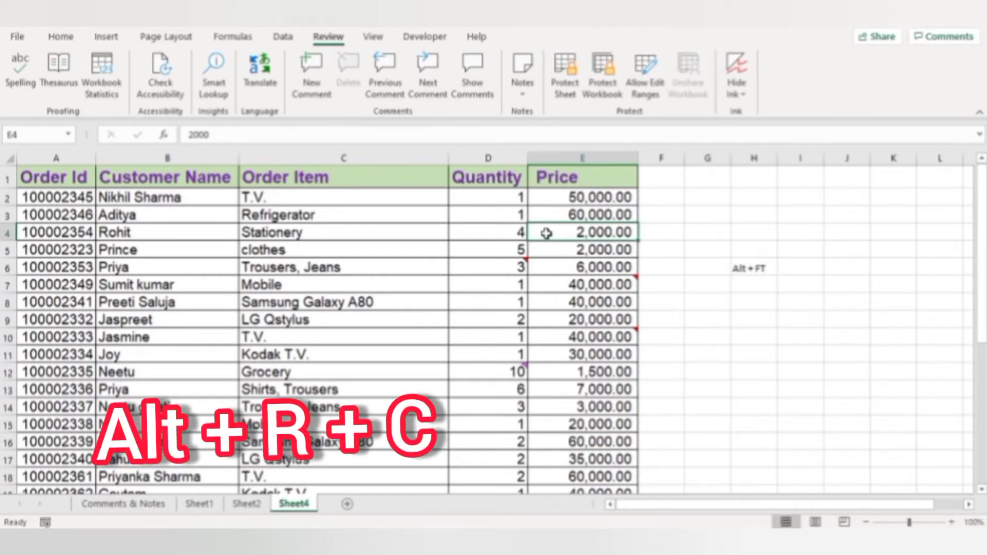
key("alt")
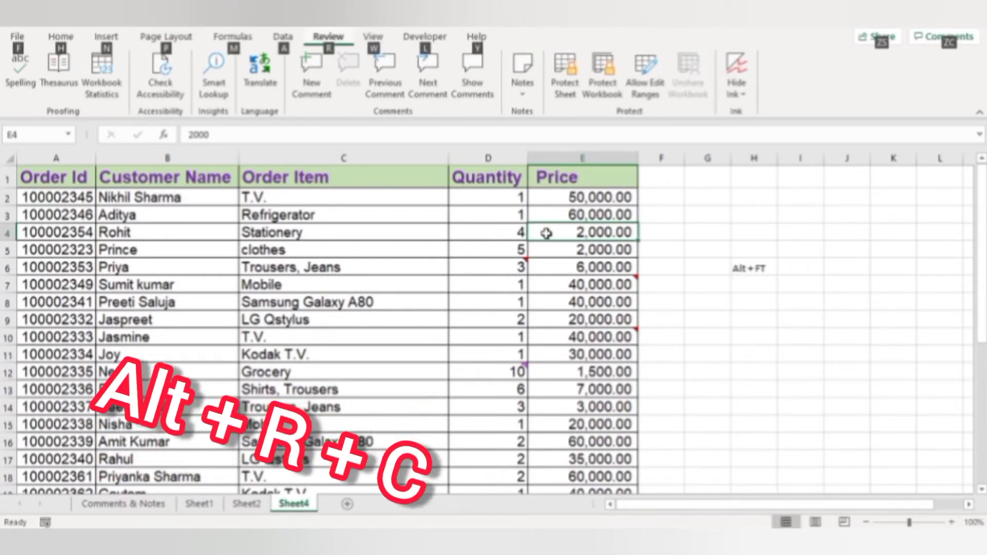
key("r")
key("c")
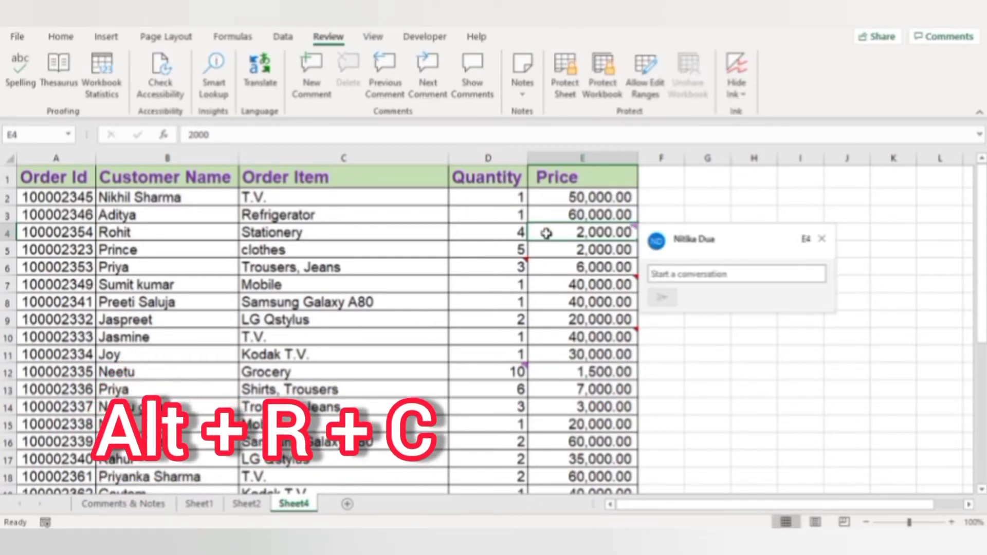
left_click(821, 239)
Step: Post the comment "Price is not accurate. Please Check" on cell E4, and open it for editing and save it
right_click(543, 239)
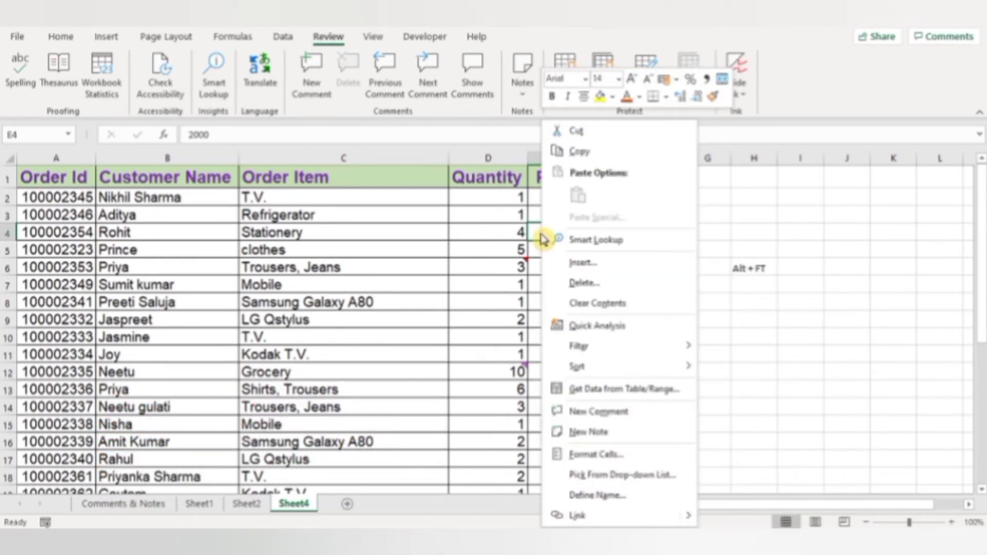
left_click(601, 412)
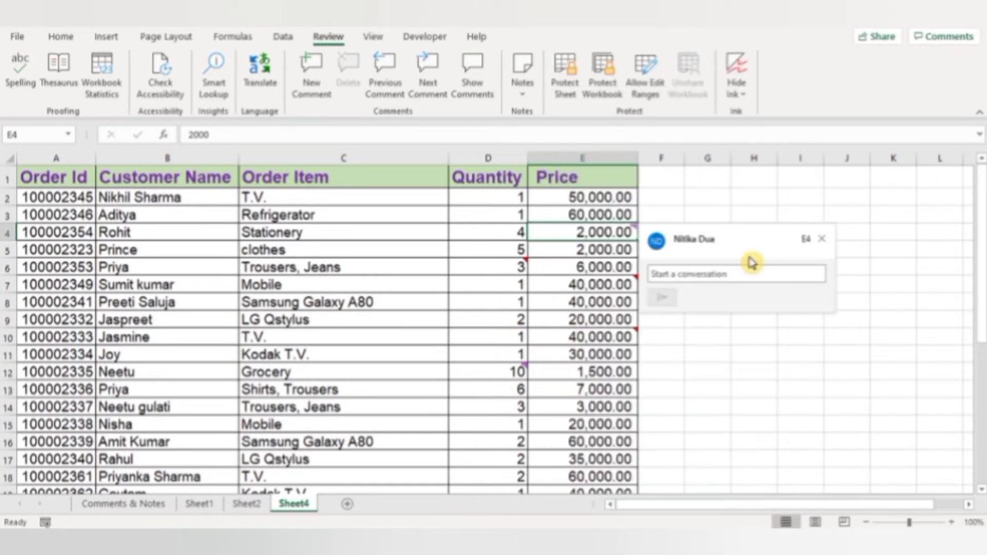
type("Price")
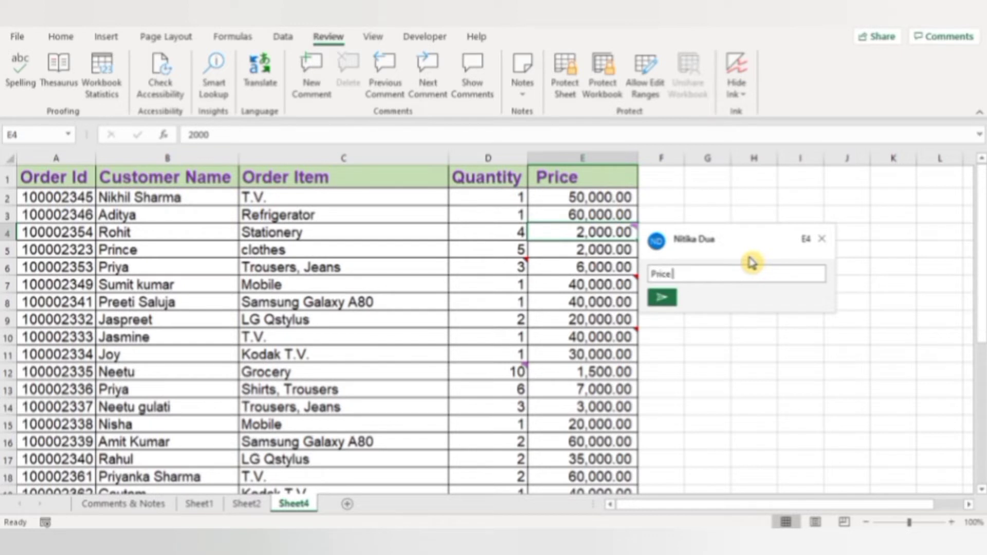
type(" is not accurate. Please Check")
left_click(672, 298)
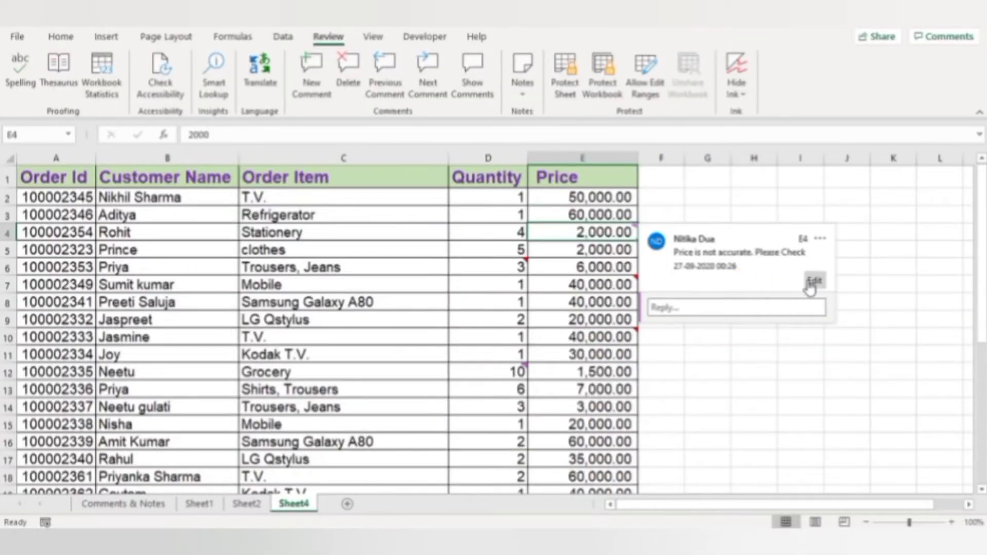
left_click(811, 284)
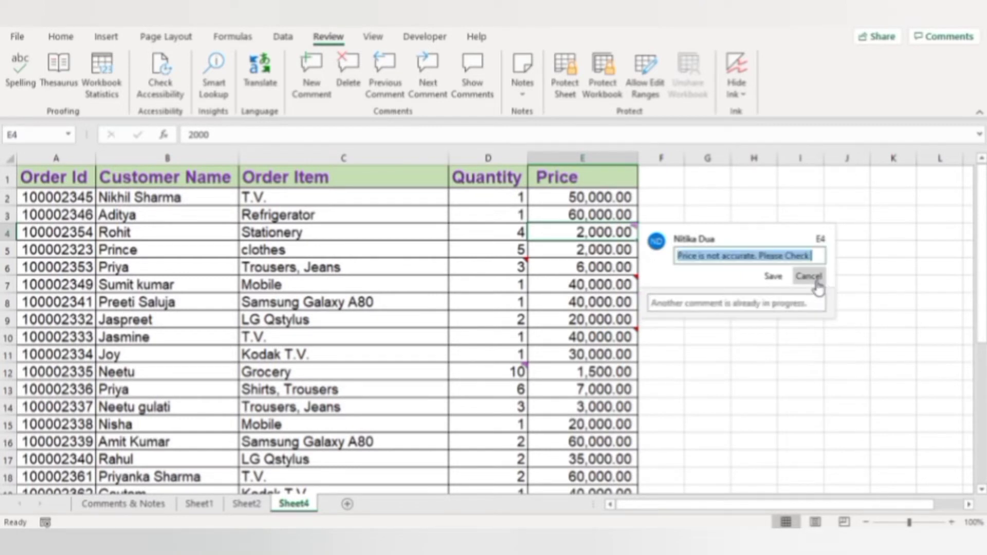
left_click(774, 278)
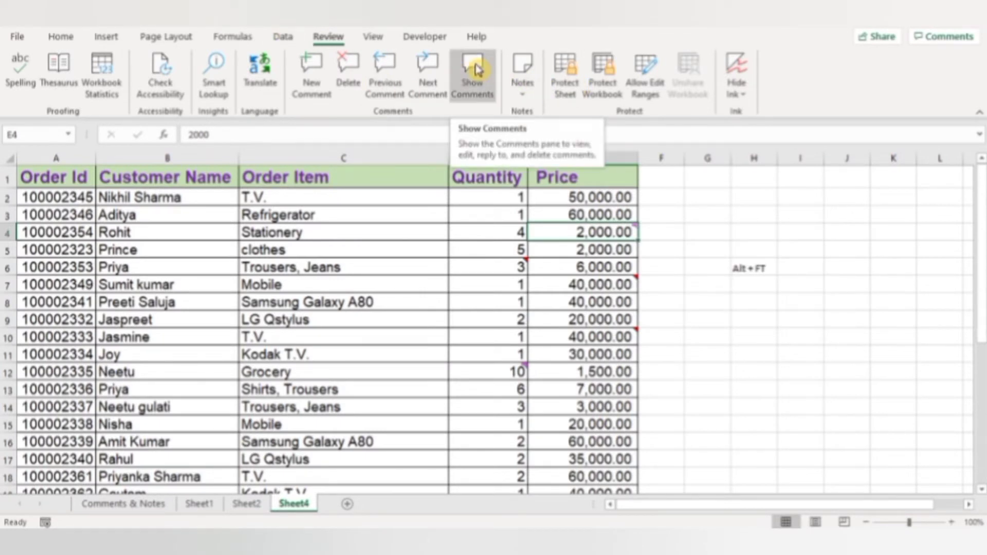
Step: Show the Comments pane and close it, and step through the sheet's comments with Previous Comment and Next Comment
left_click(478, 70)
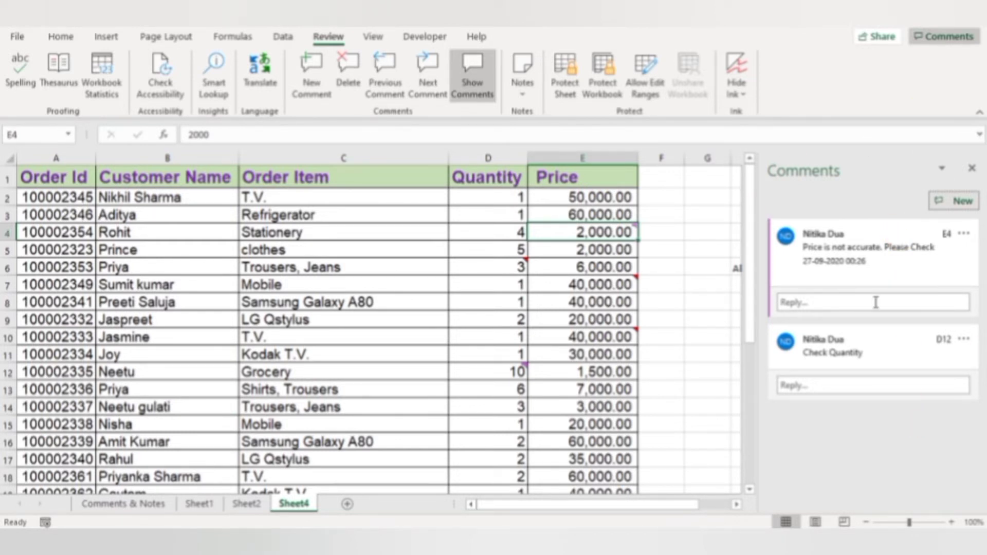
left_click(972, 168)
left_click(406, 94)
left_click(434, 93)
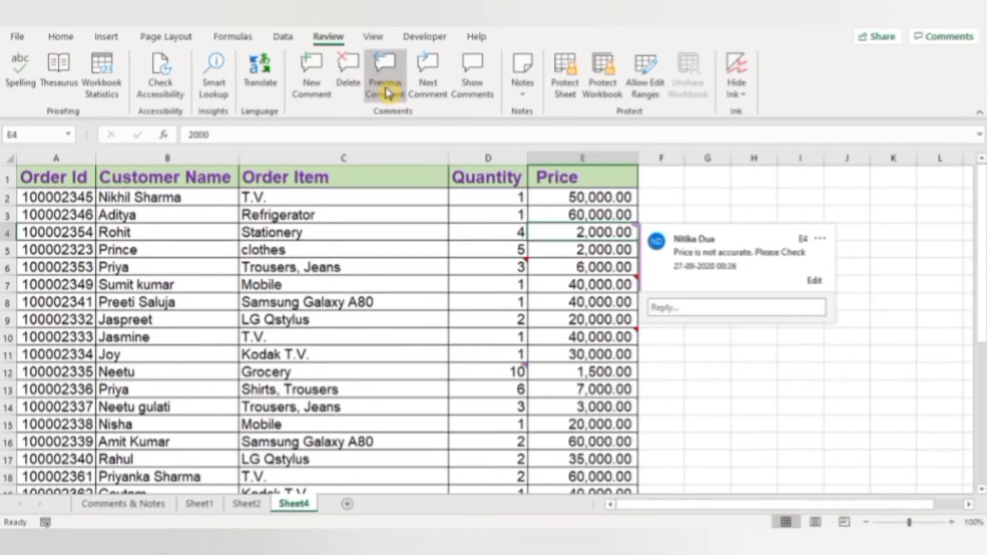
left_click(387, 92)
left_click(431, 88)
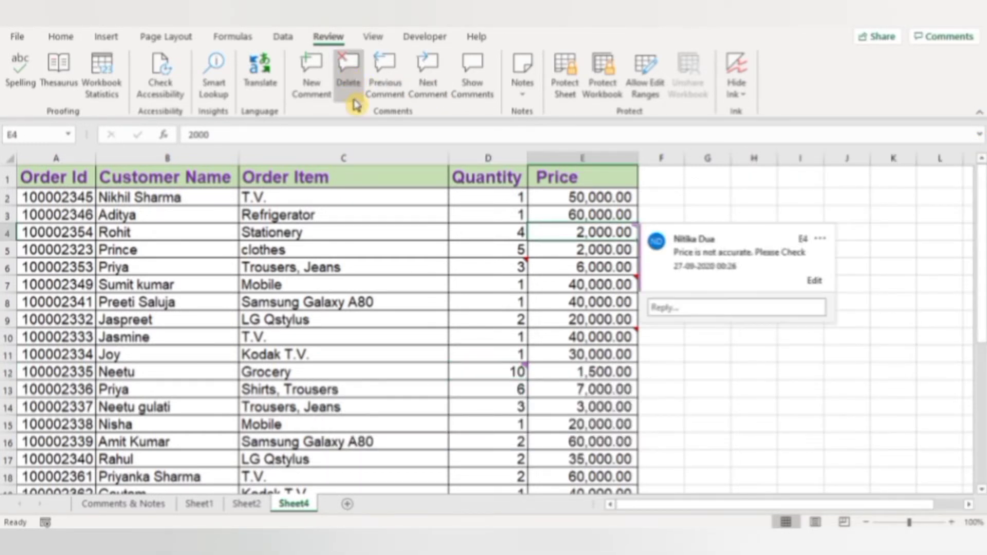
left_click(550, 229)
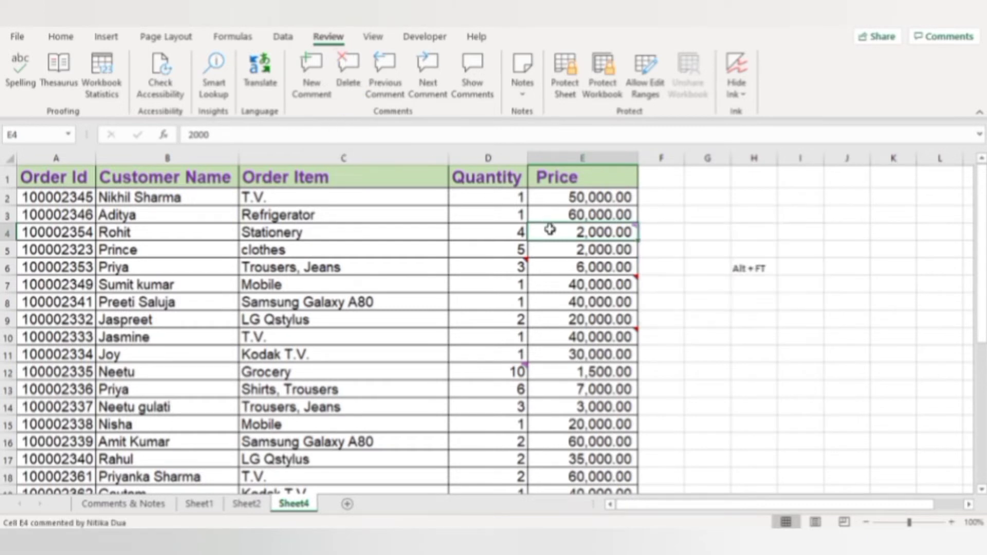
right_click(550, 229)
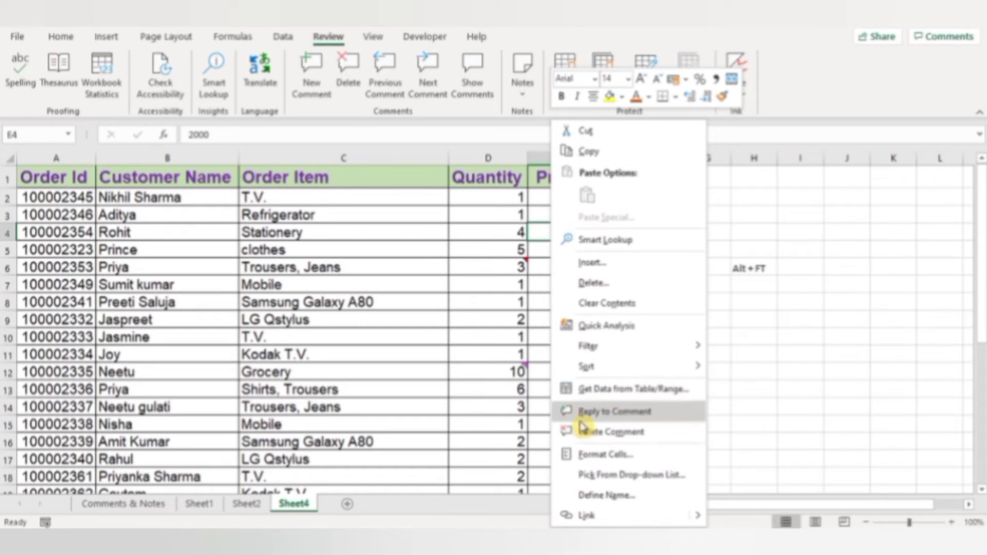
left_click(580, 453)
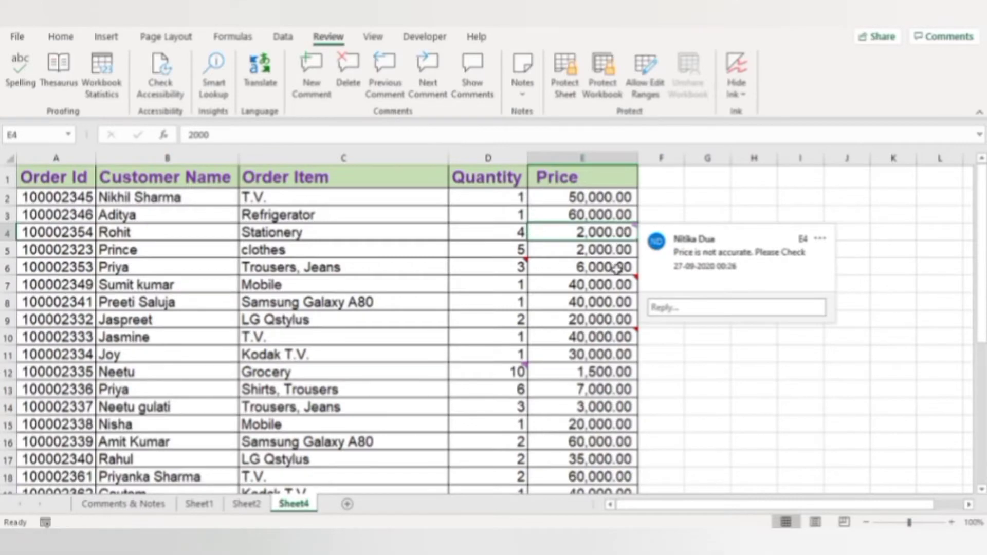
left_click(618, 329)
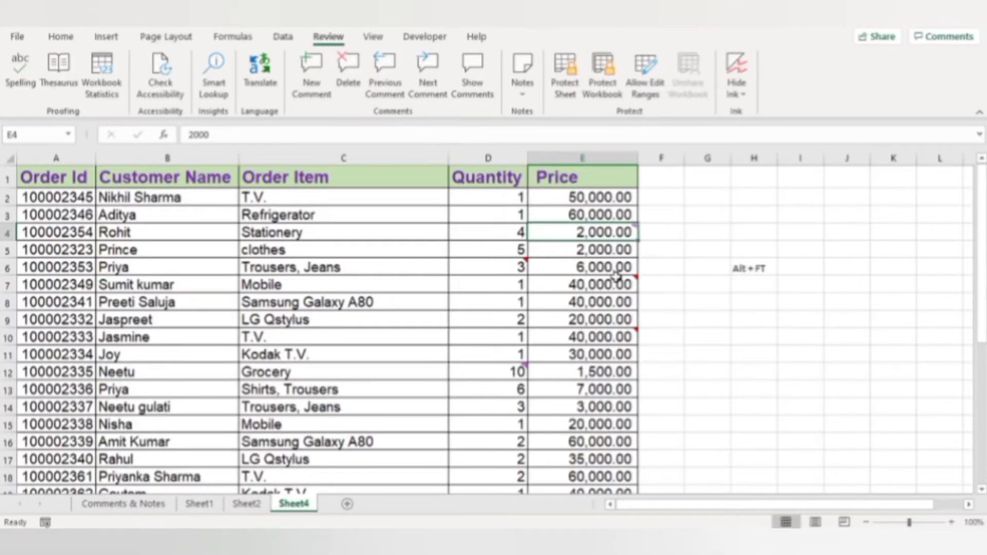
Step: Resolve the comment thread on cell E4 and reopen it
left_click(514, 268)
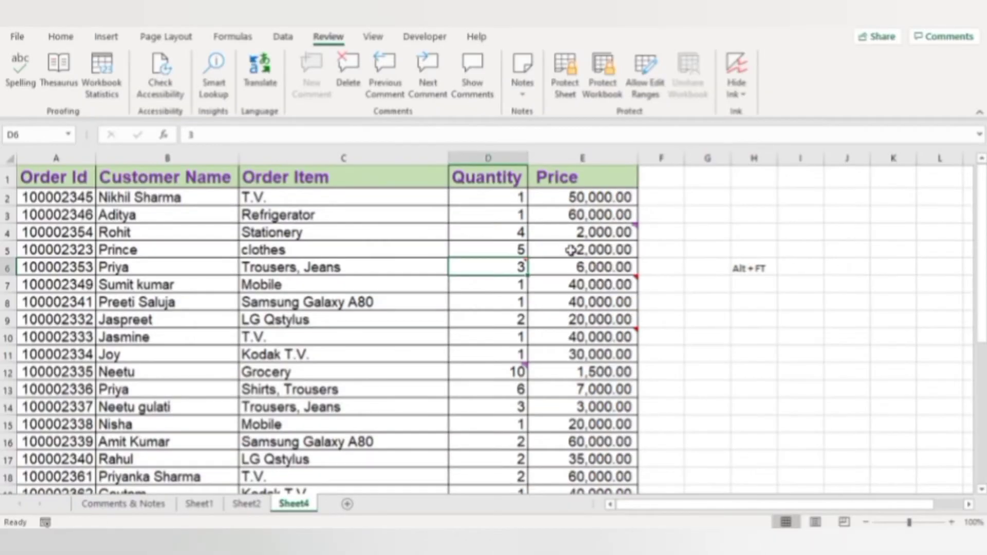
mouse_move(572, 234)
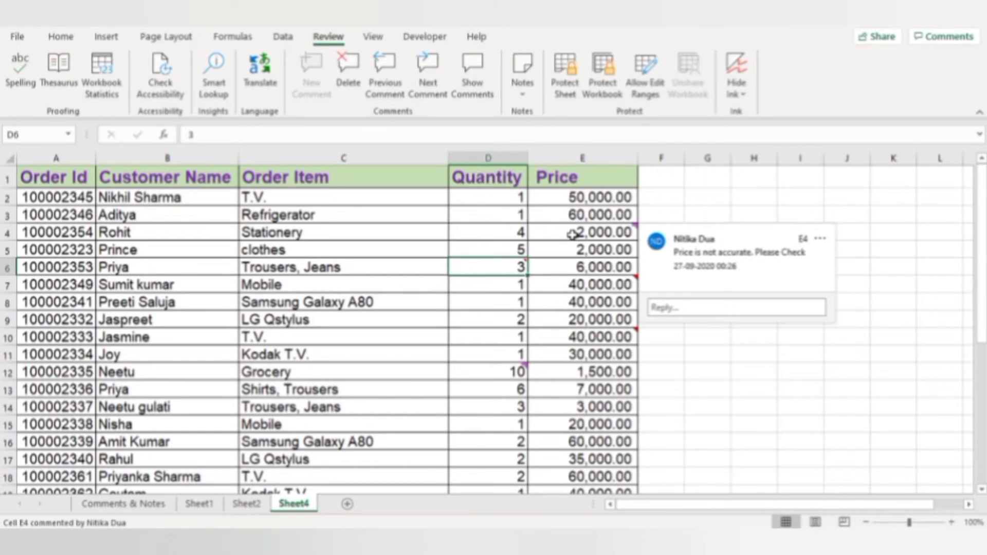
left_click(572, 234)
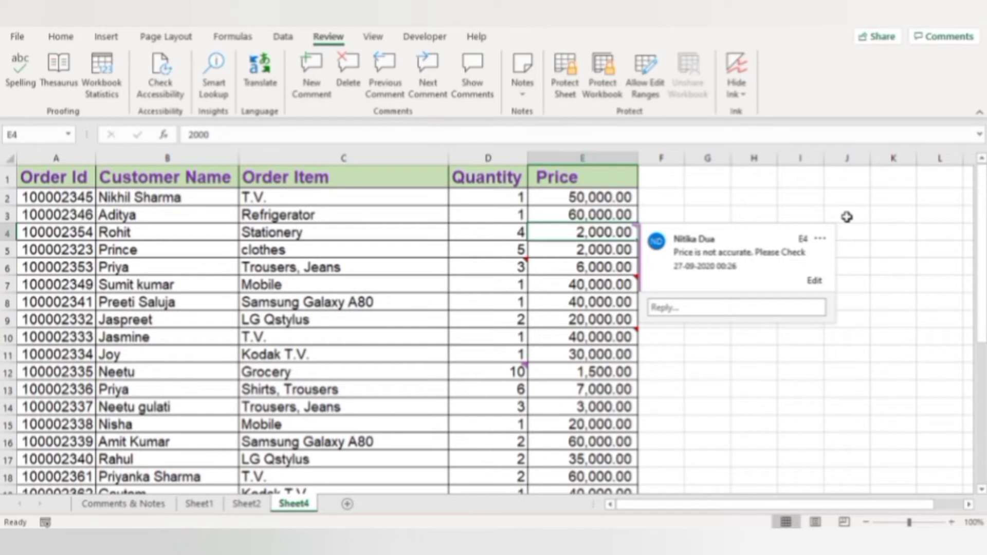
left_click(821, 241)
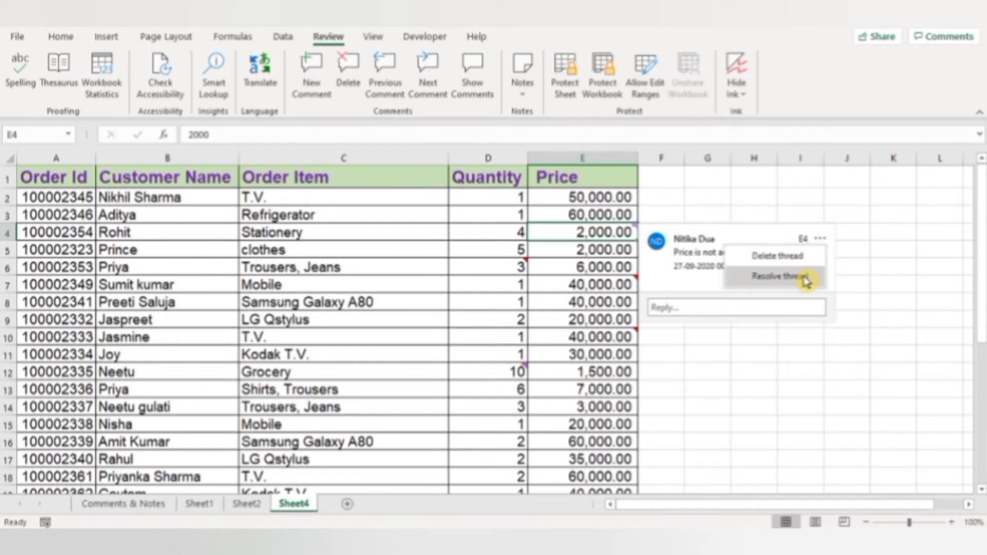
left_click(806, 279)
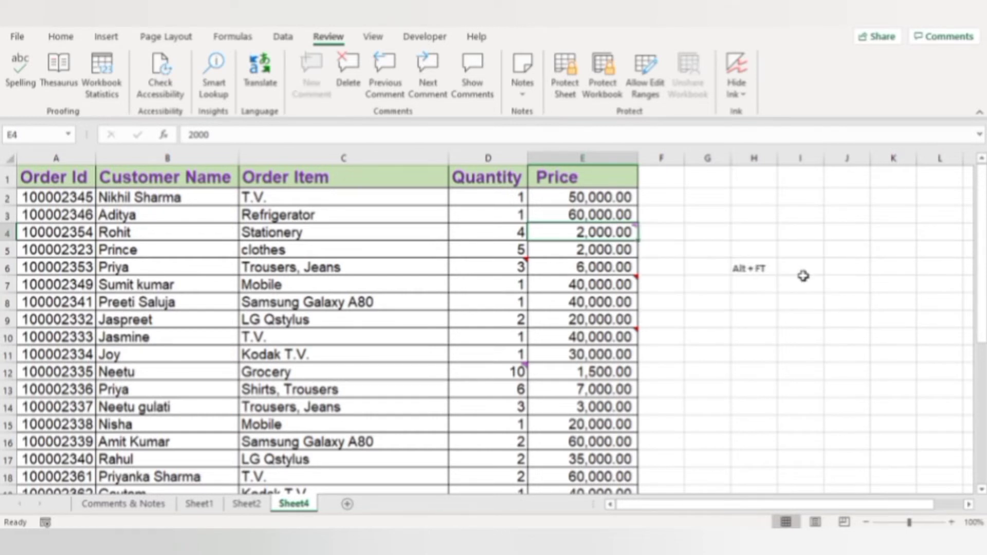
mouse_move(624, 234)
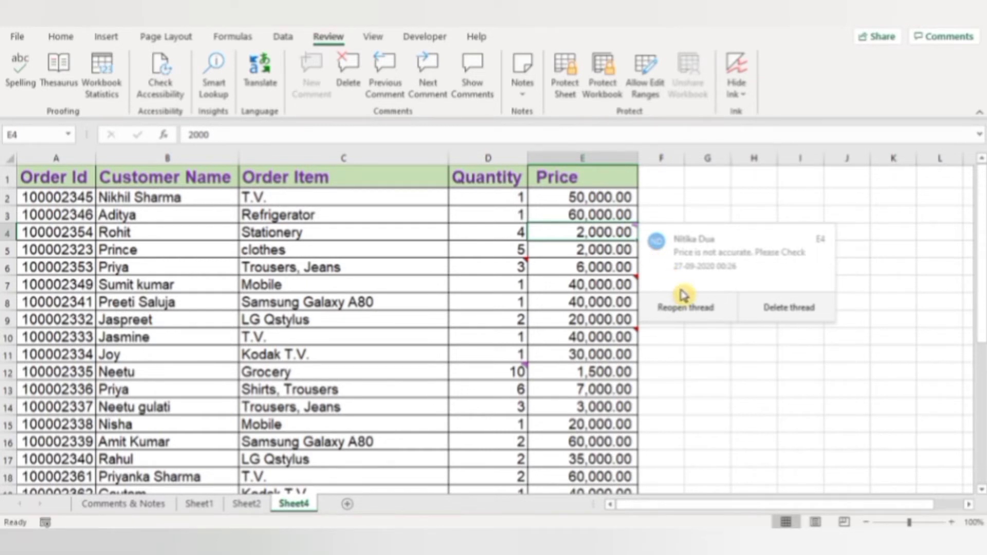
left_click(687, 307)
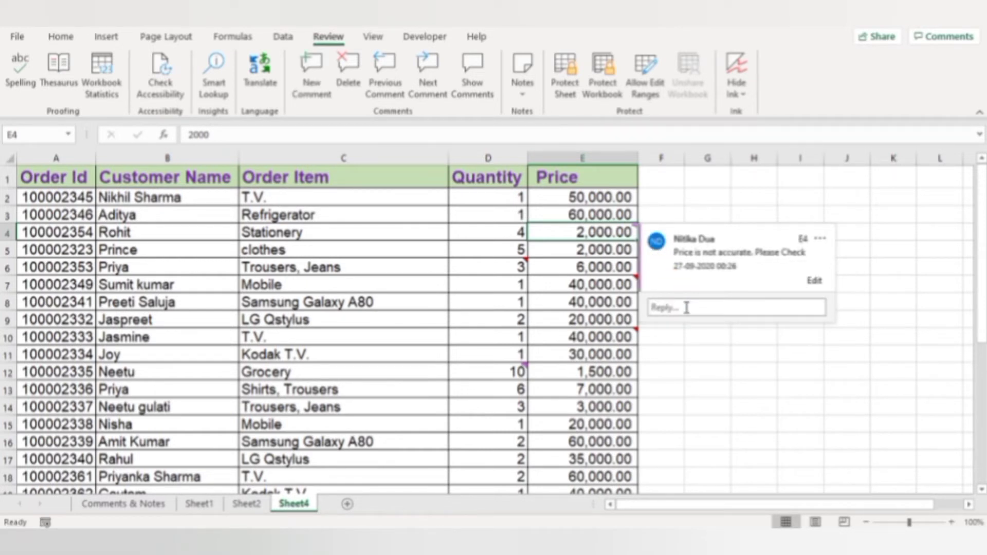
Step: Copy the note from cell D6 to cell D3 using Paste Special with the Comments and Notes option
left_click(511, 282)
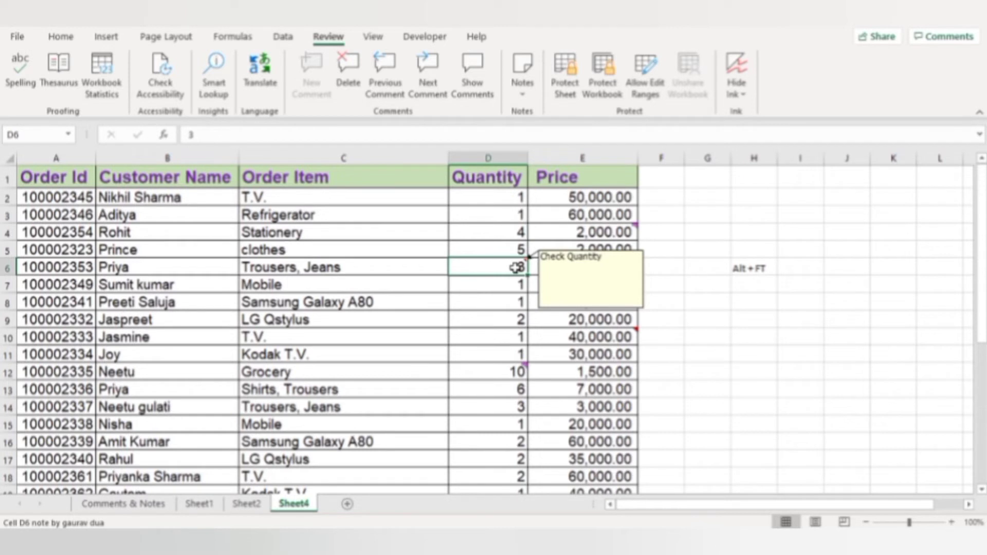
key("ctrl+c")
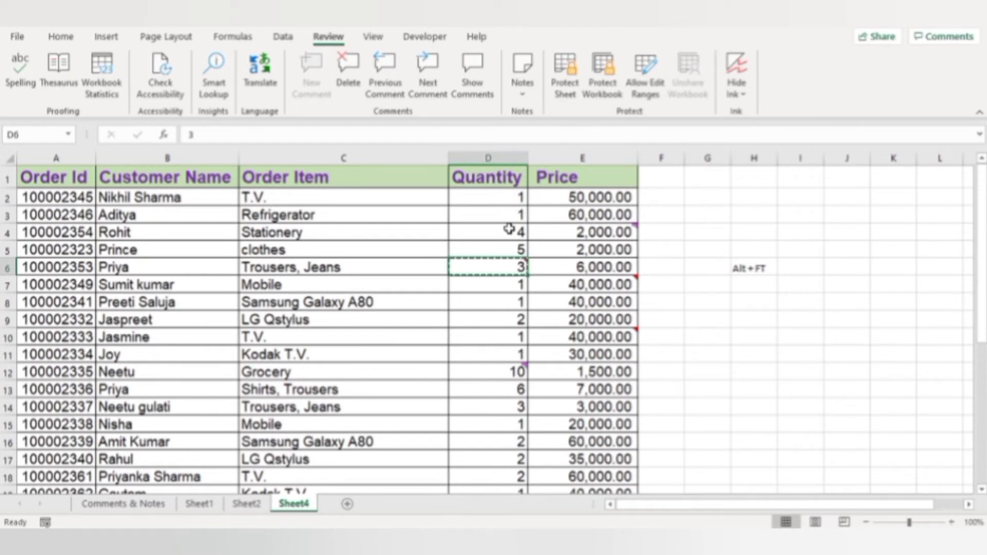
left_click(505, 214)
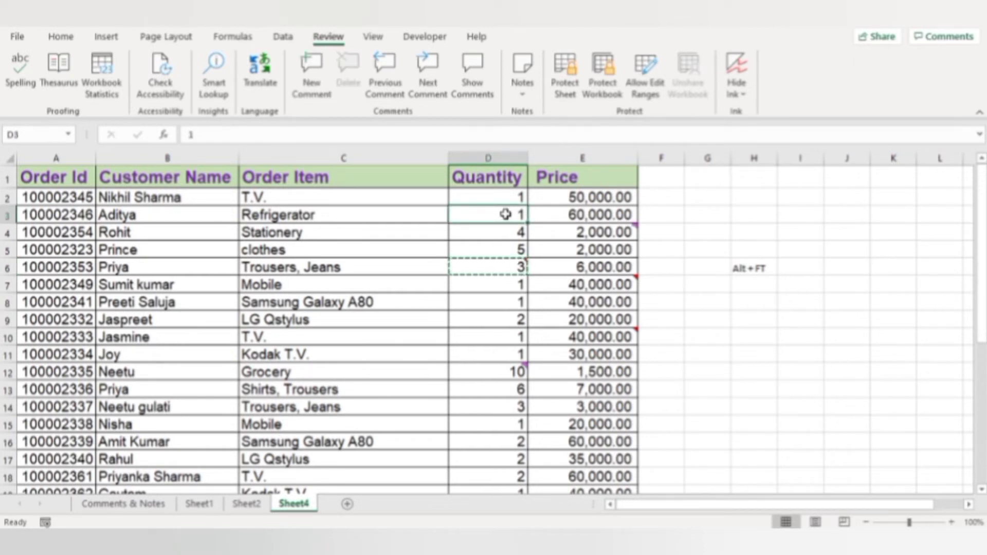
left_click(60, 37)
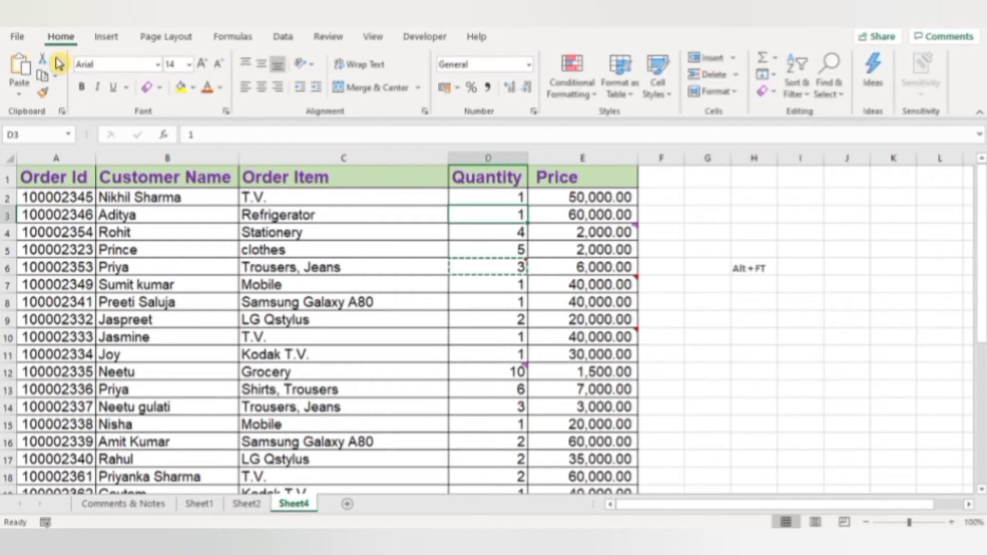
left_click(19, 93)
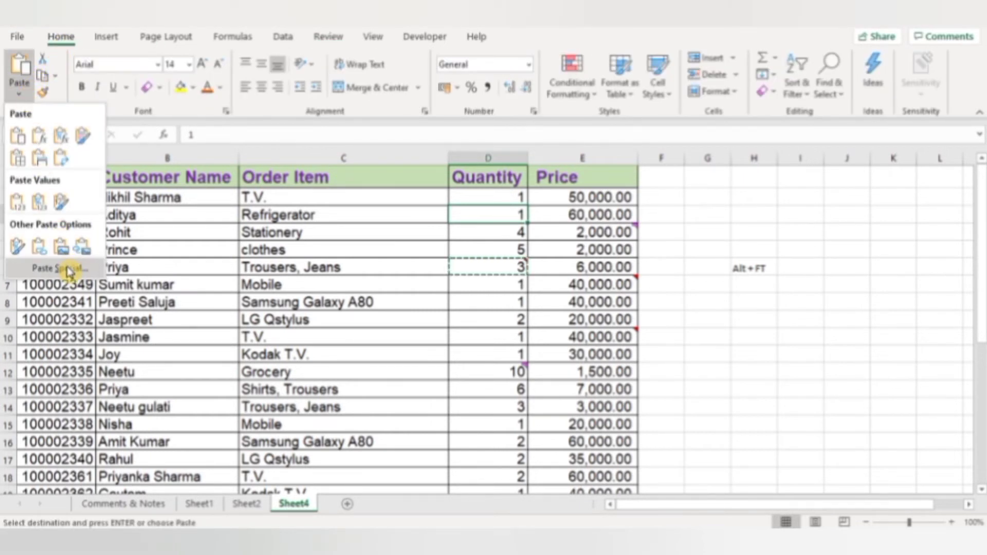
left_click(68, 269)
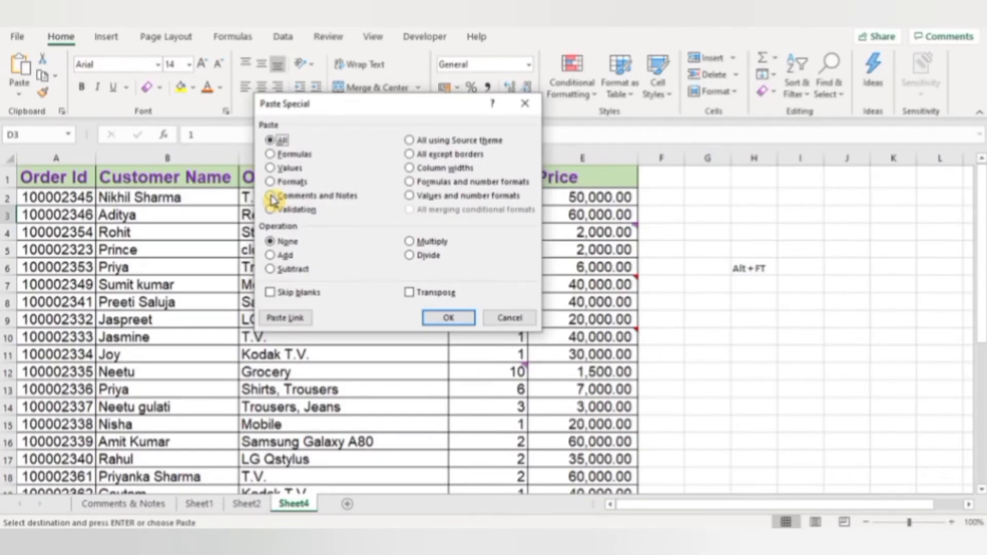
left_click(271, 196)
left_click(447, 323)
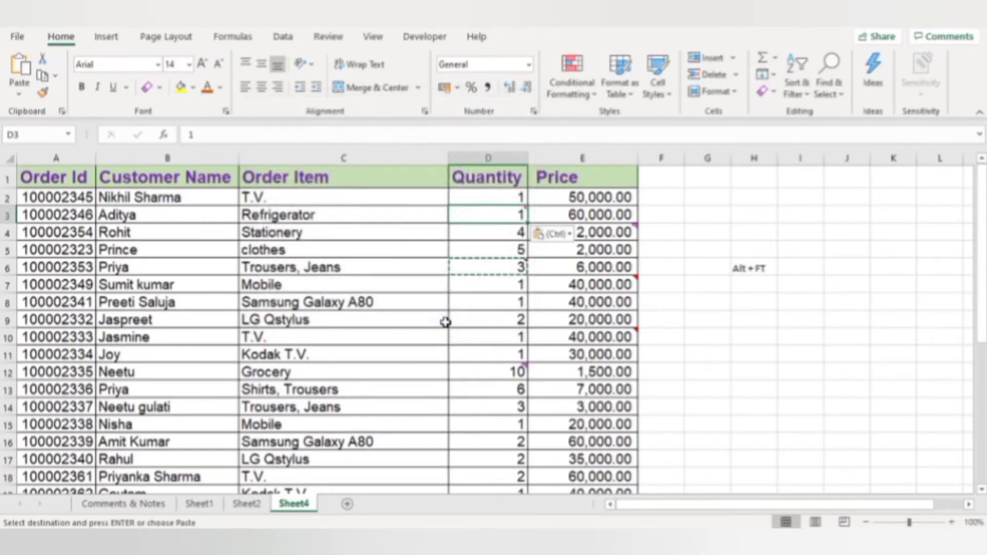
mouse_move(507, 214)
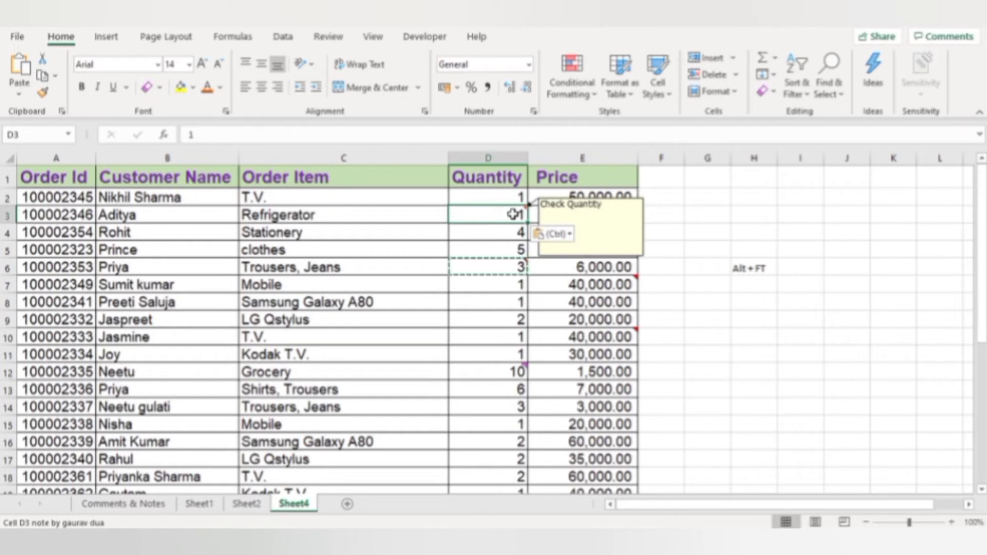
Step: Open the "Check Quantity" note on cell D6 for editing
left_click(456, 366)
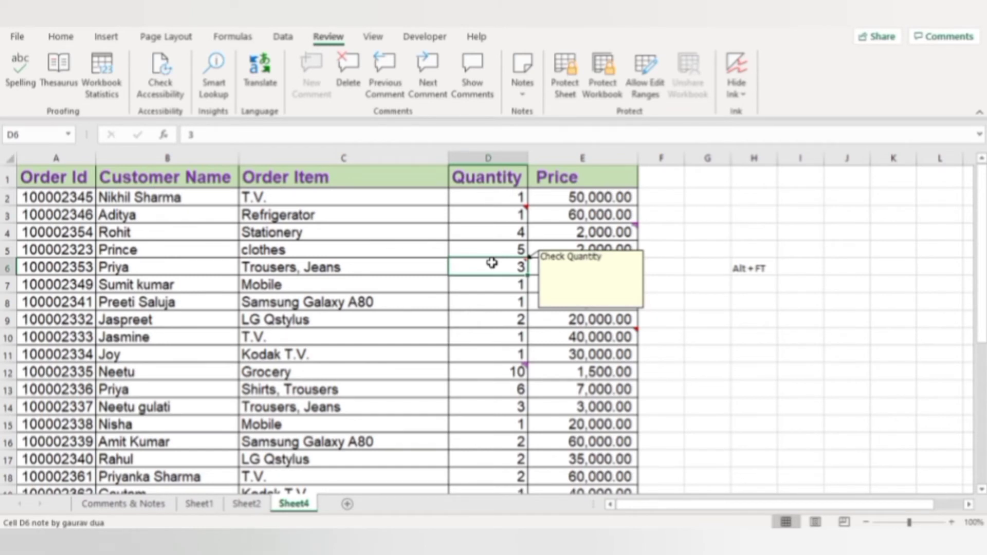
right_click(493, 266)
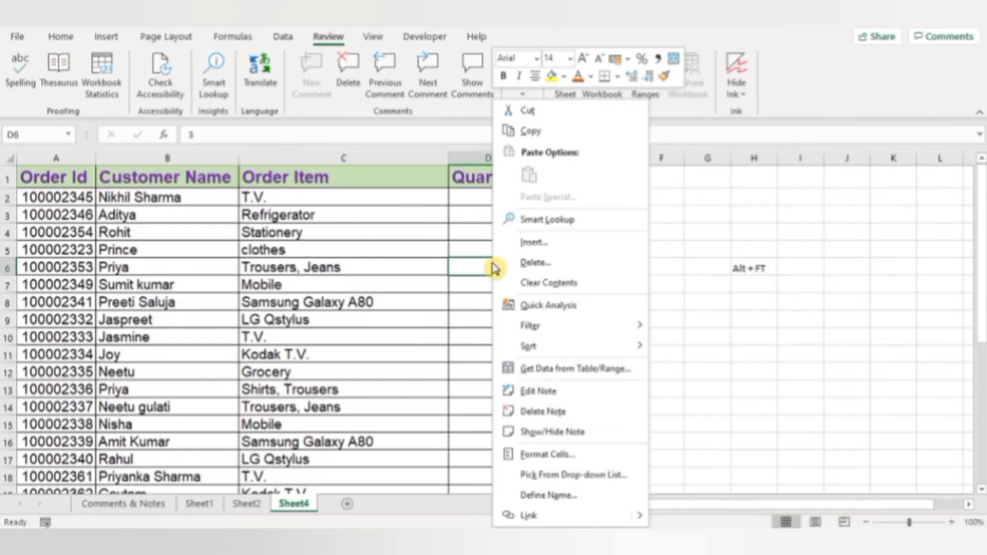
left_click(554, 393)
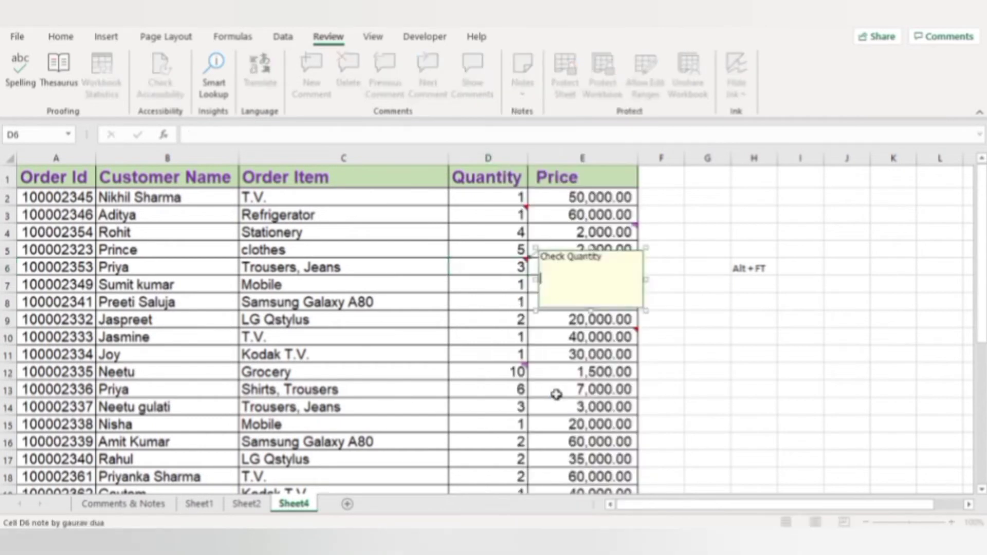
right_click(575, 280)
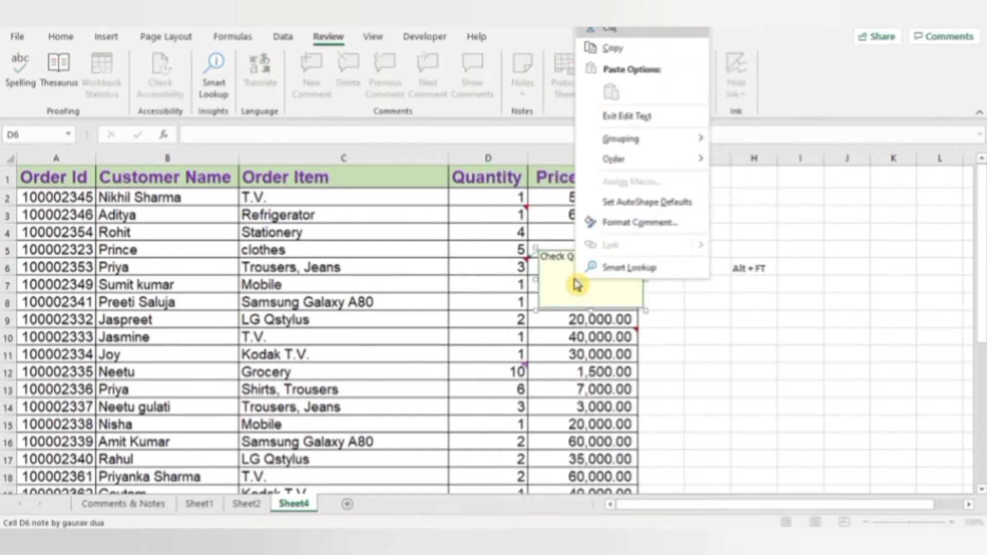
left_click(649, 230)
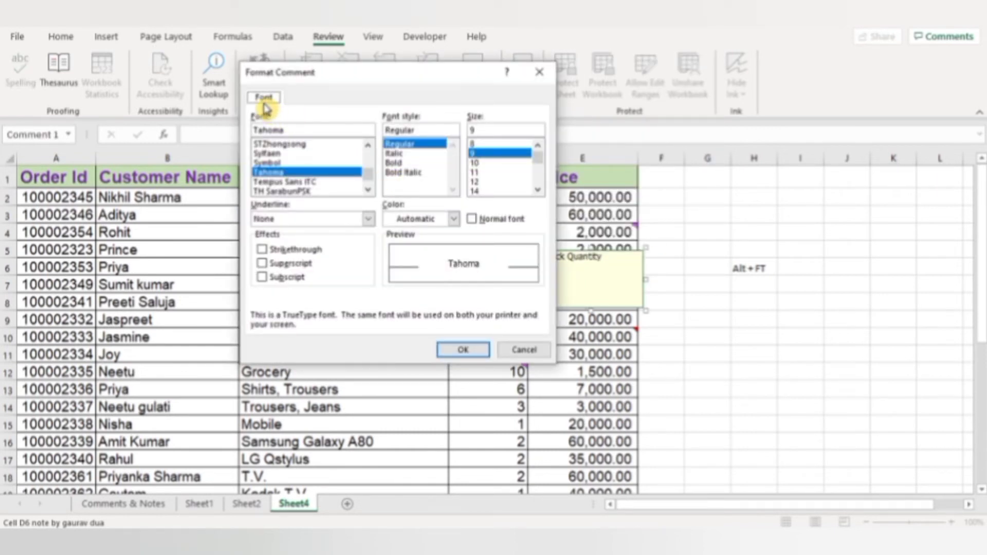
left_click(539, 72)
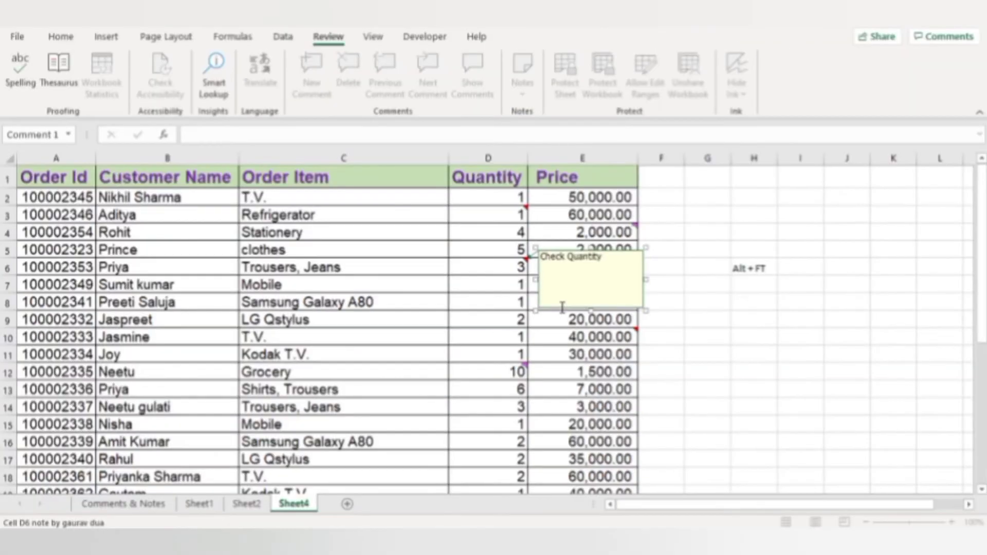
right_click(563, 308)
left_click(628, 249)
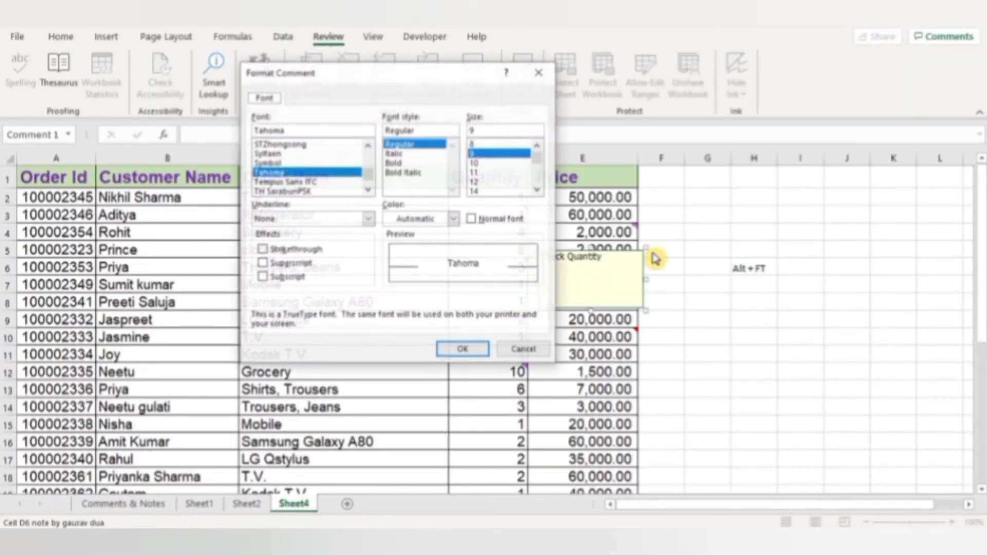
left_click(539, 72)
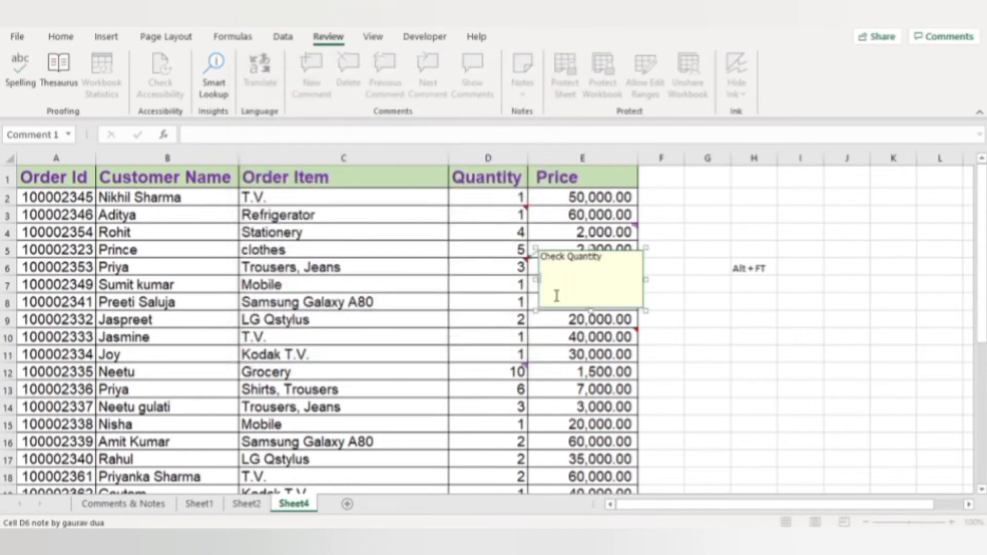
Step: Change the fill color of the note on cell D6 to purple in its Format Comment settings
double_click(548, 311)
left_click(440, 104)
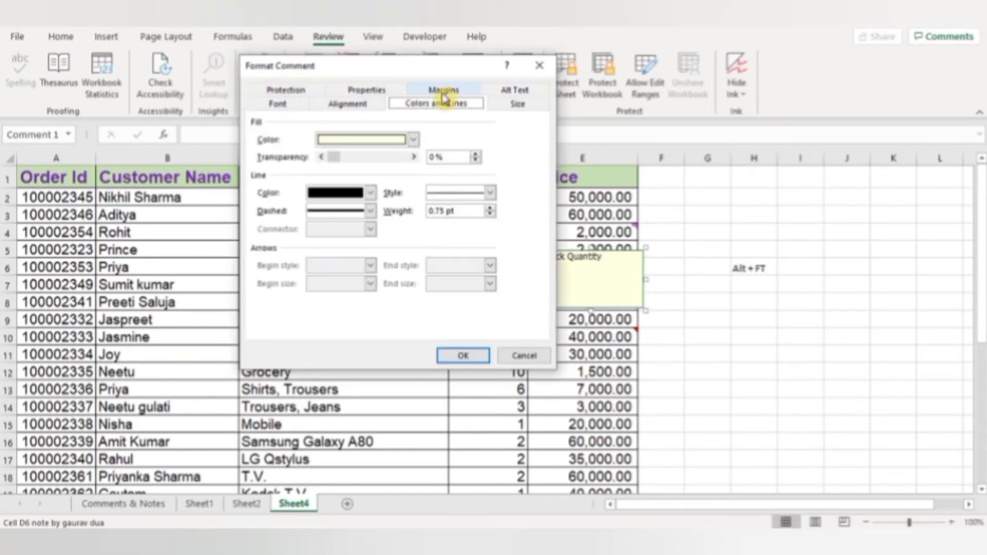
left_click(413, 140)
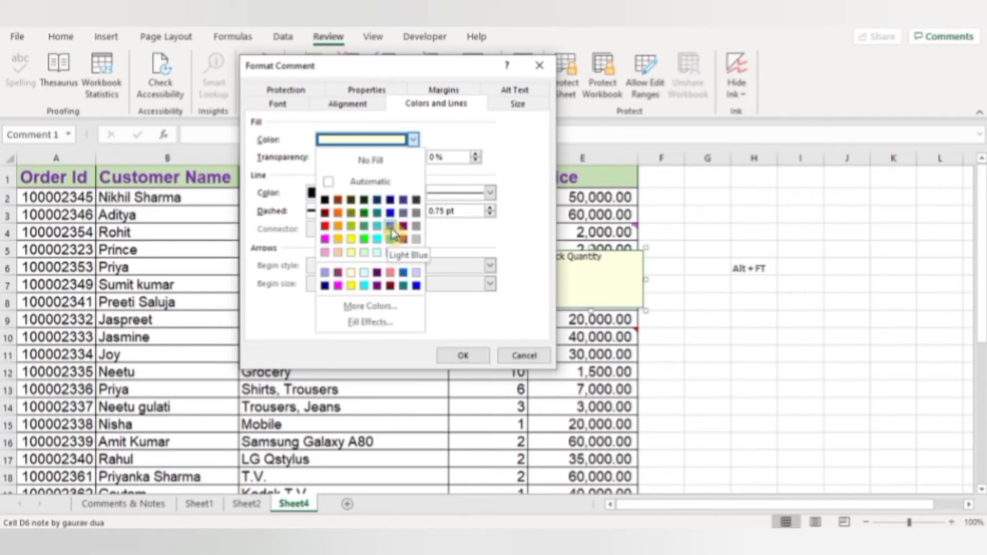
left_click(404, 228)
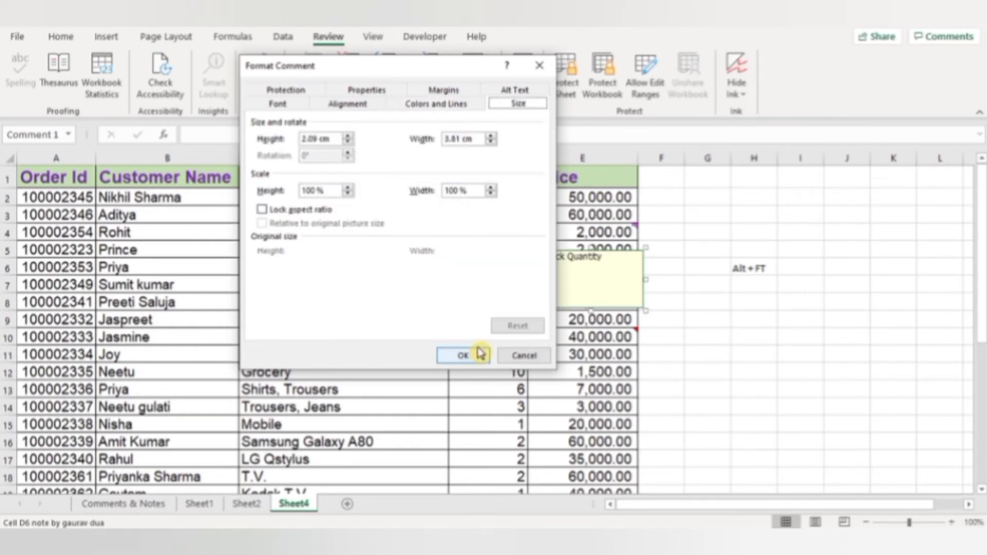
left_click(480, 355)
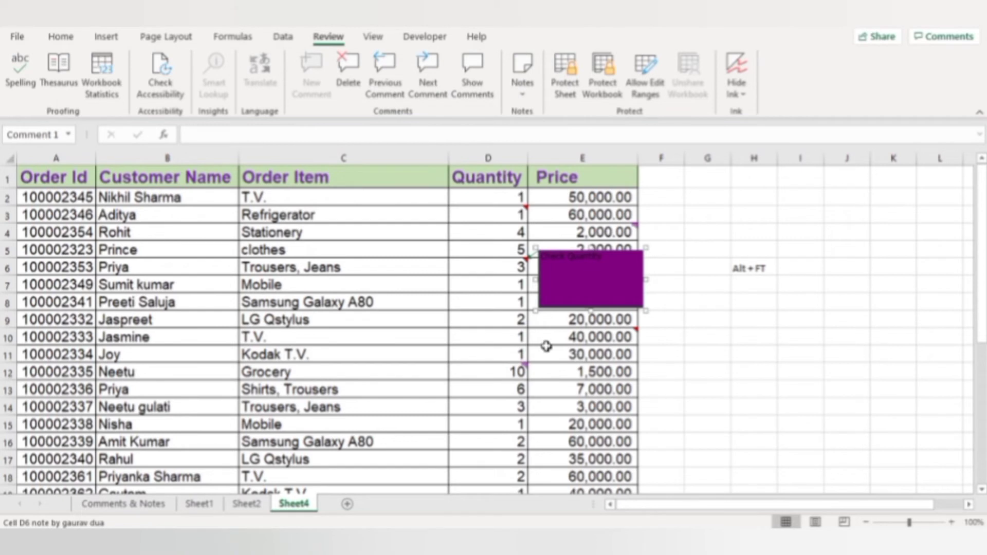
left_click(426, 305)
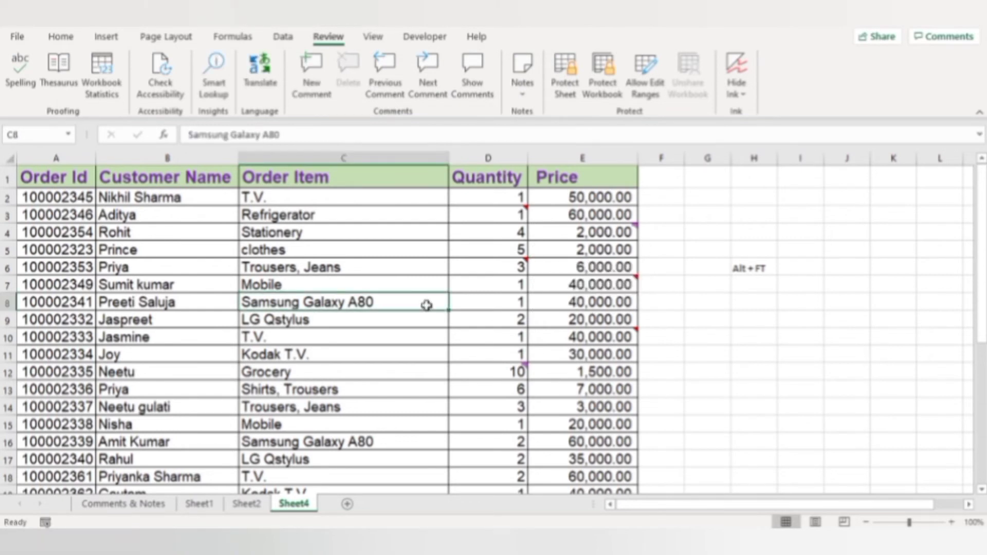
Step: Set comments and notes to print "As displayed on sheet (notes only)" in the page setup, and check the print preview
mouse_move(524, 265)
left_click(471, 265)
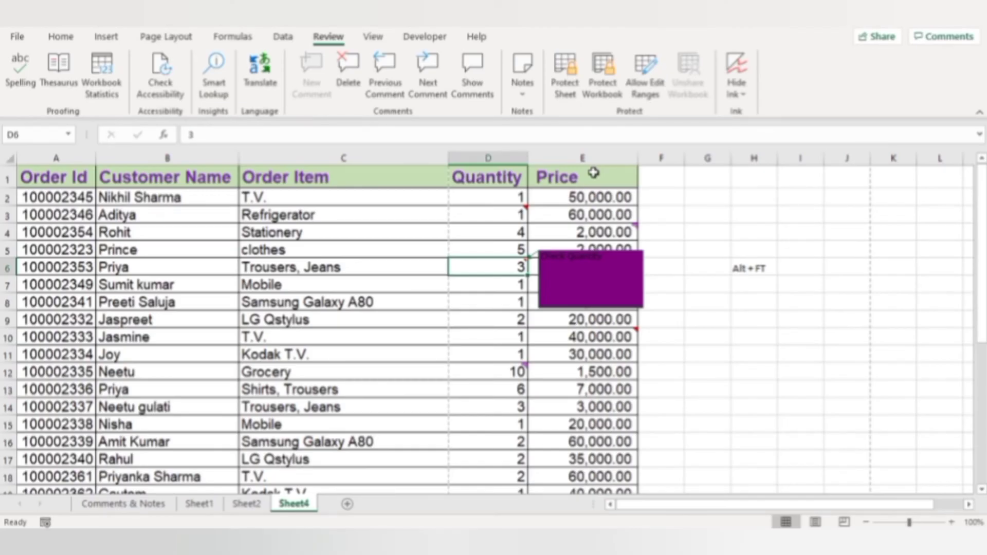
left_click(191, 35)
left_click(340, 87)
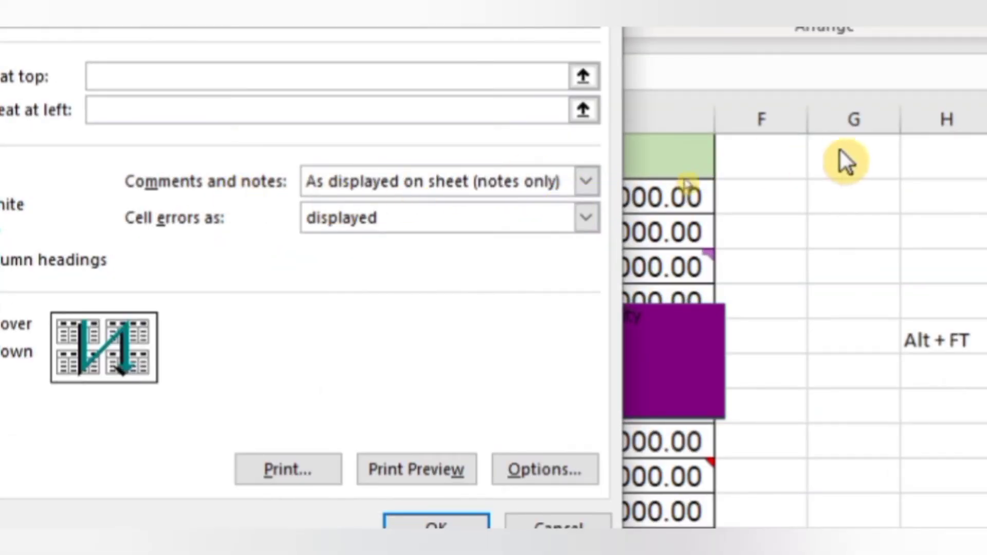
left_click(591, 185)
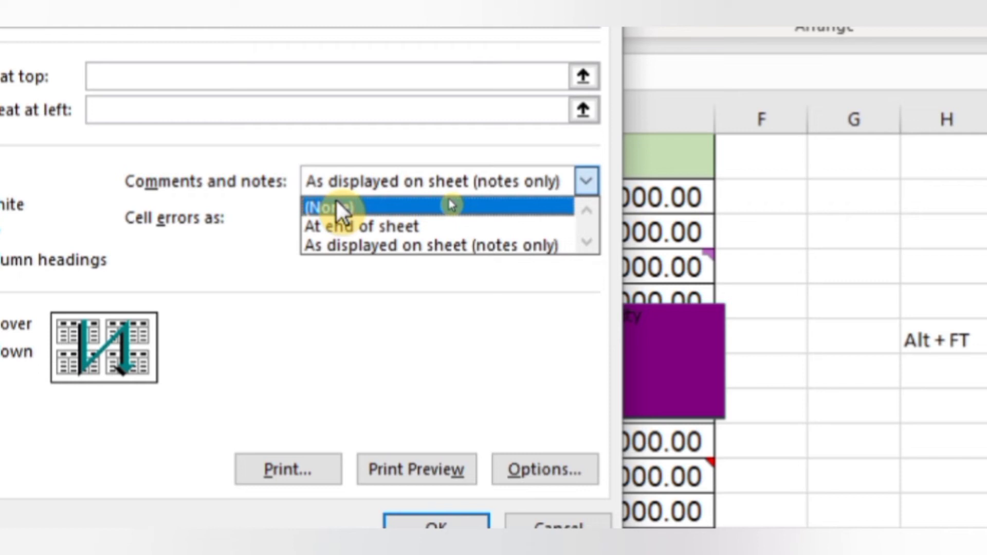
left_click(340, 239)
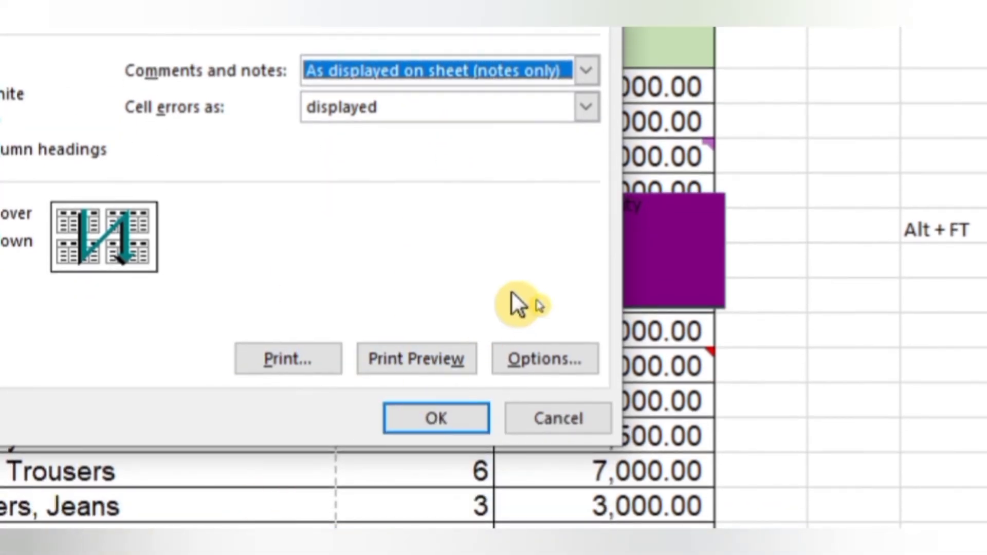
left_click(438, 532)
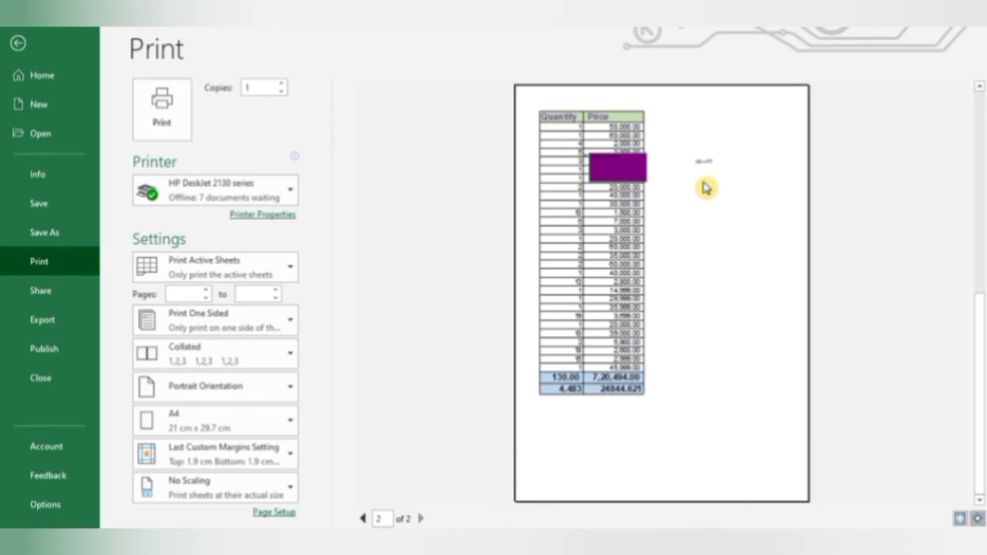
key("Escape")
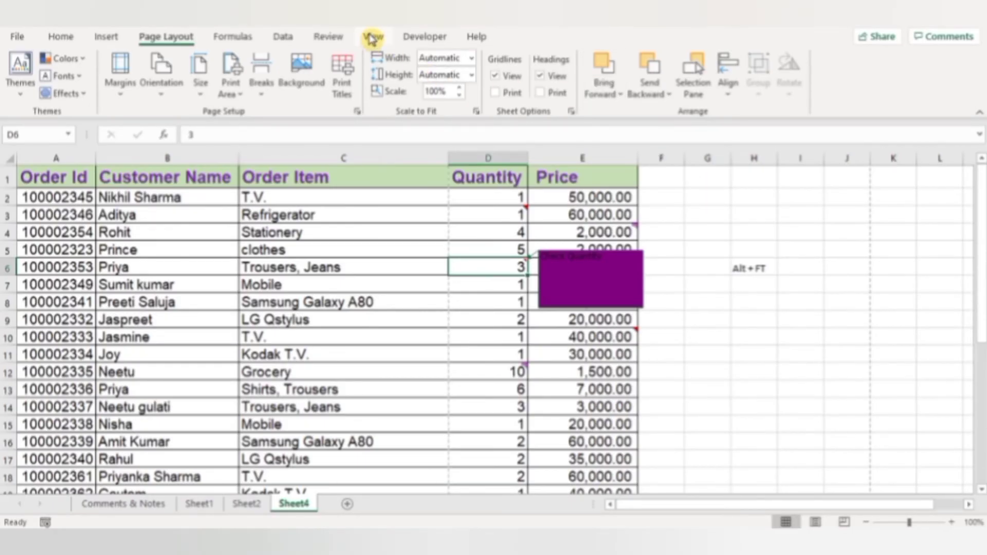
Step: Set comments and notes to print "At end of sheet" in the page setup, and page through the print preview to the last page
left_click(373, 36)
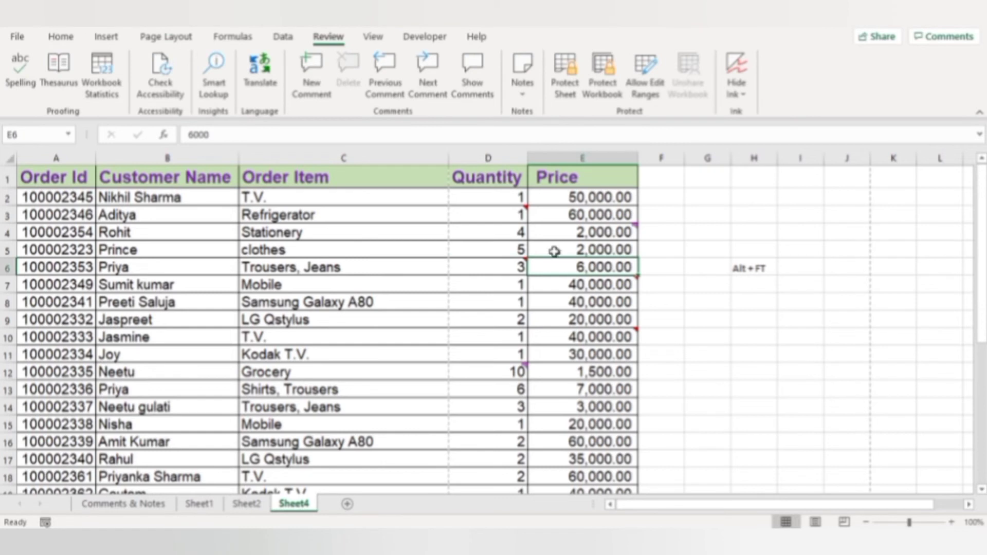
left_click(174, 37)
left_click(341, 89)
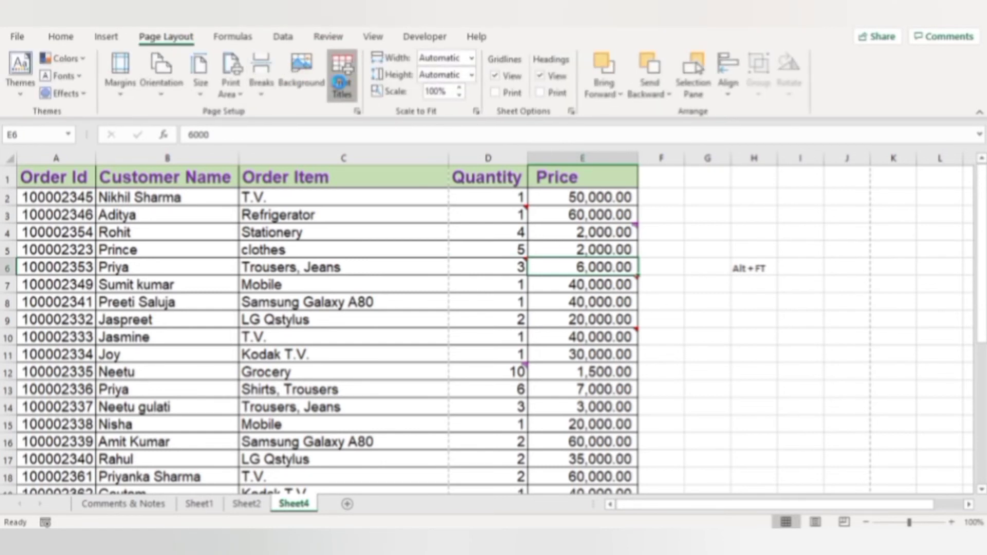
left_click(486, 193)
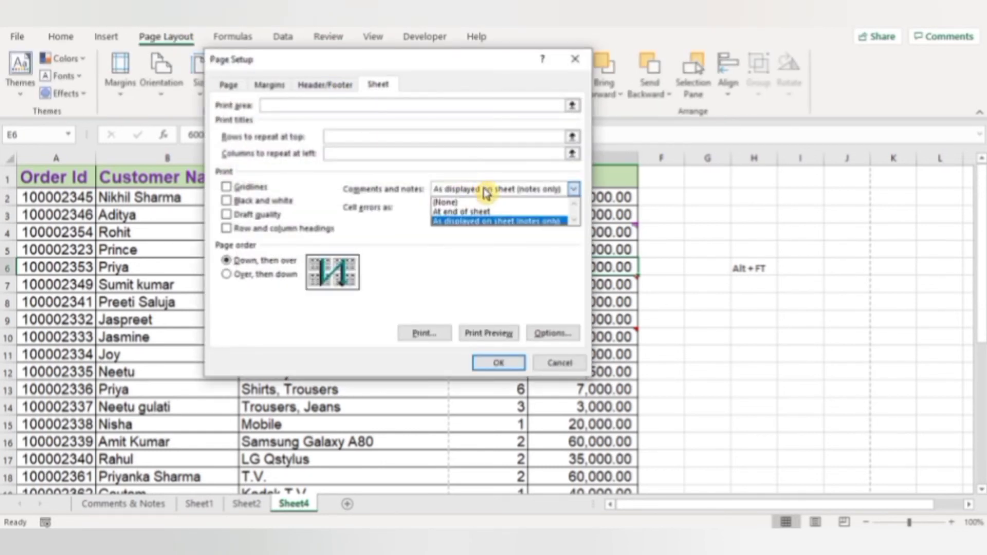
left_click(489, 206)
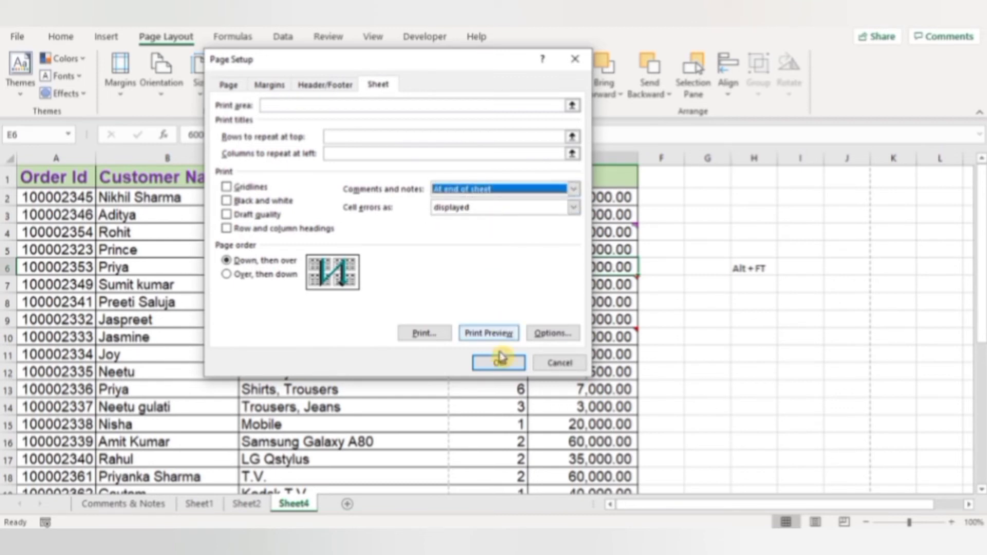
left_click(490, 335)
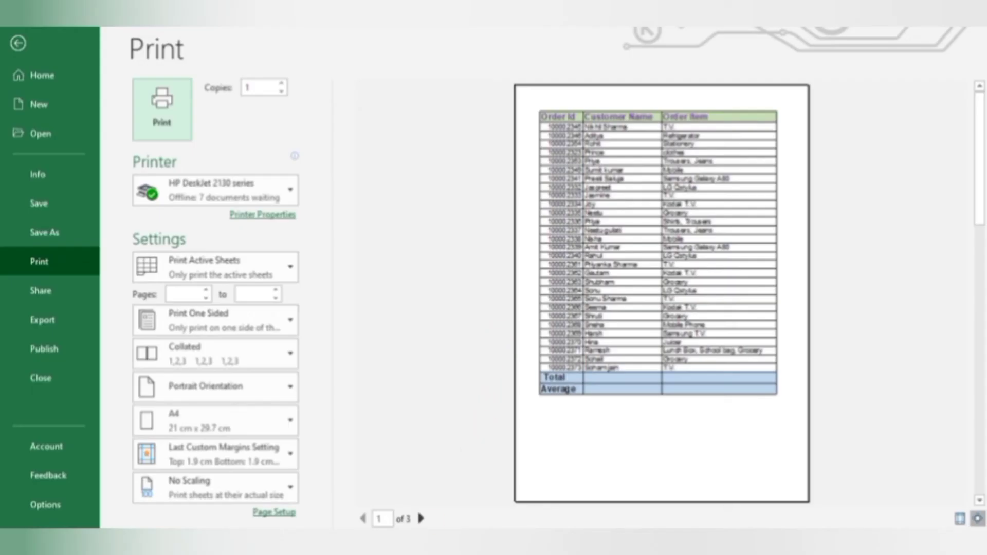
left_click(421, 519)
left_click(420, 519)
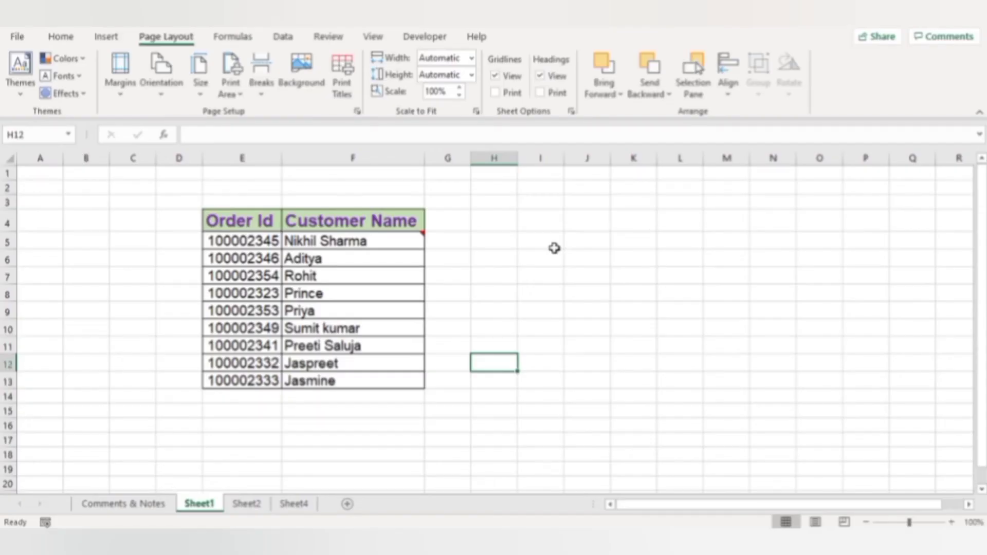
Step: View the picture note attached to cell F5 on Sheet1
mouse_move(395, 240)
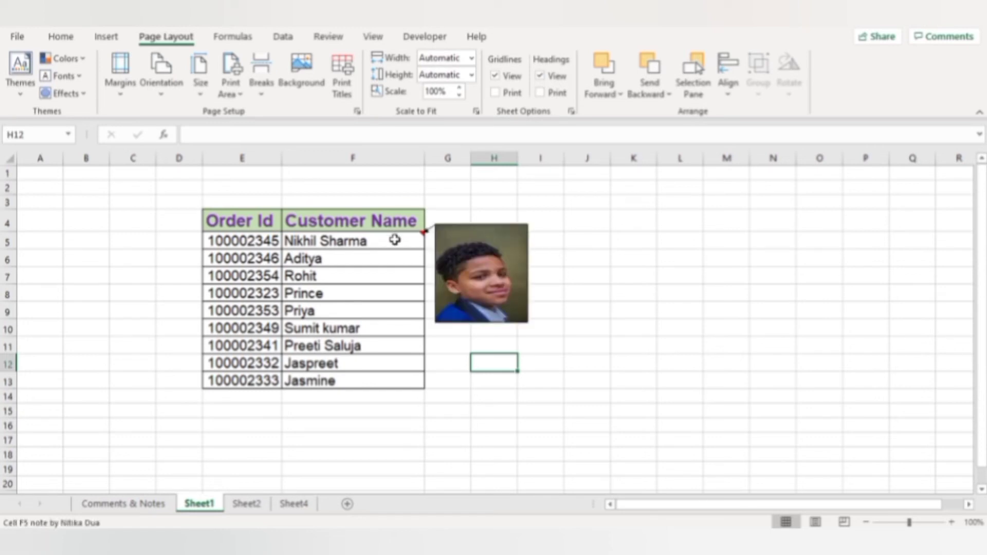
left_click(374, 310)
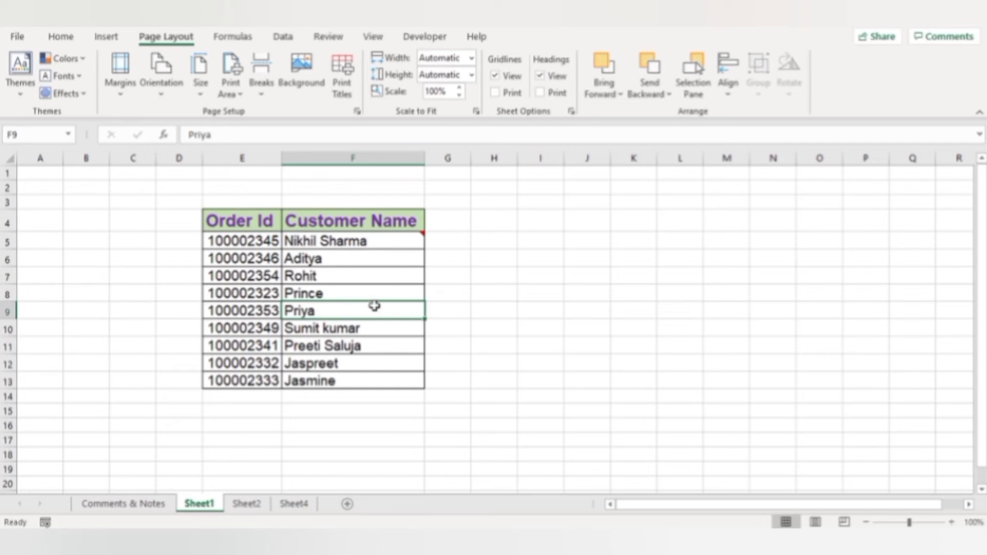
mouse_move(390, 240)
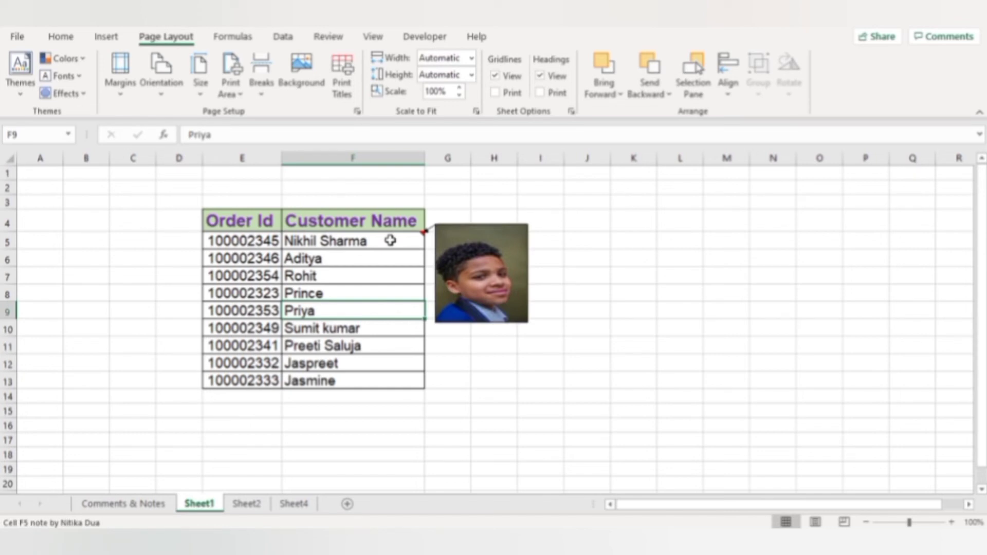
Step: Add a new note to cell F6 on Sheet1 and delete the author name from it
left_click(389, 262)
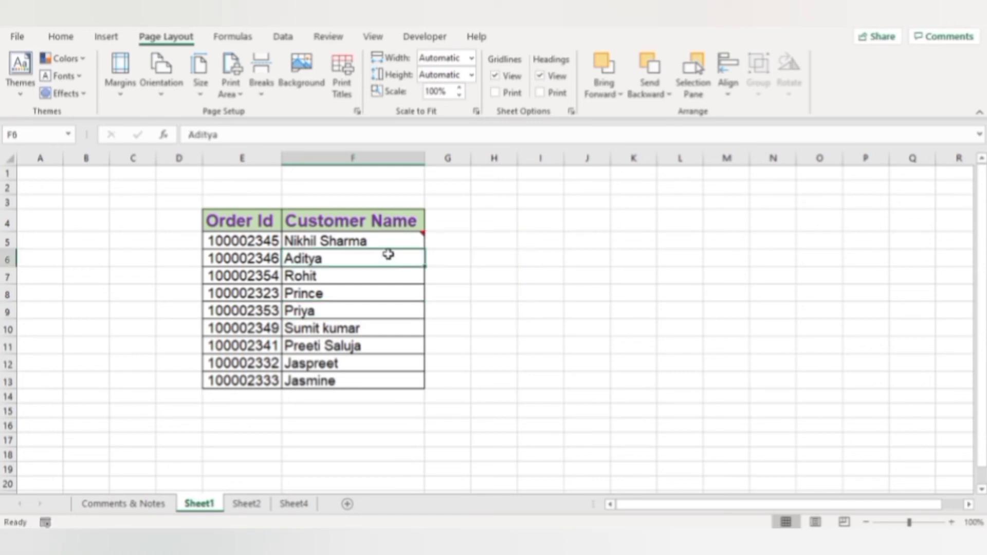
right_click(388, 258)
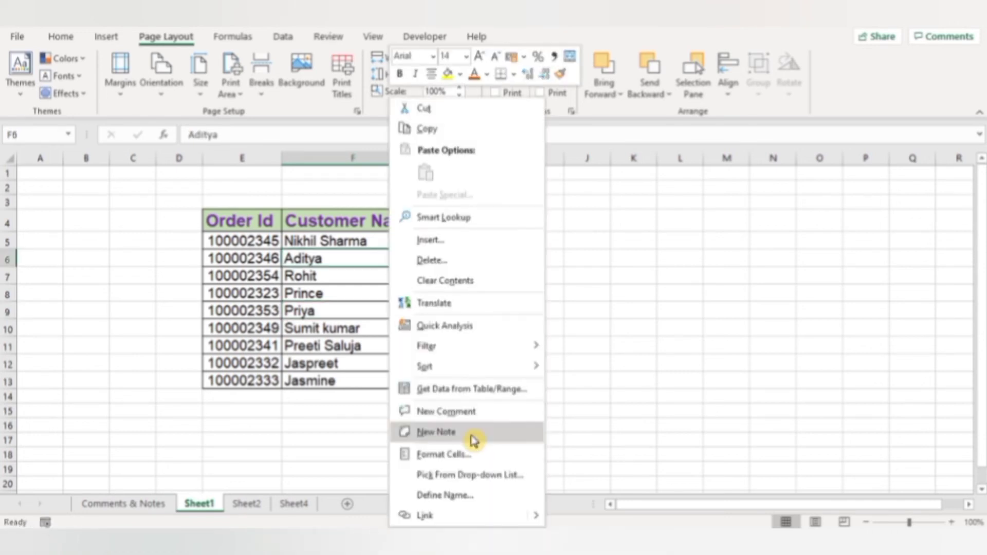
left_click(470, 441)
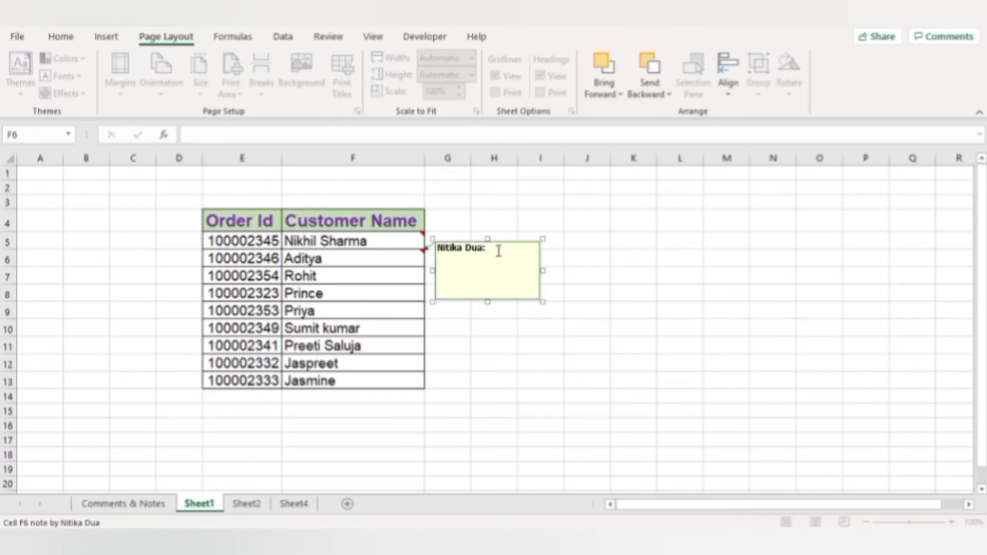
left_click_drag(498, 249, 442, 245)
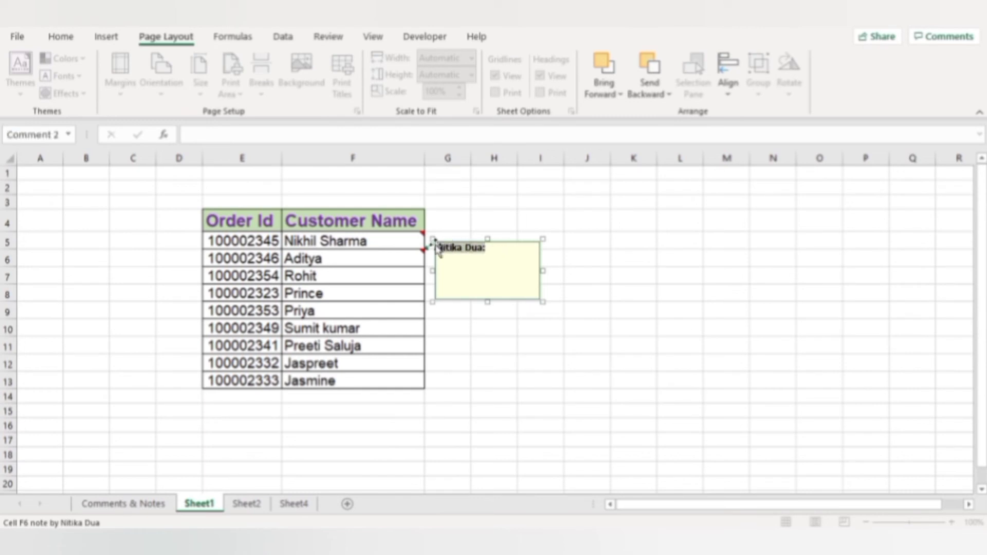
key("BackSpace")
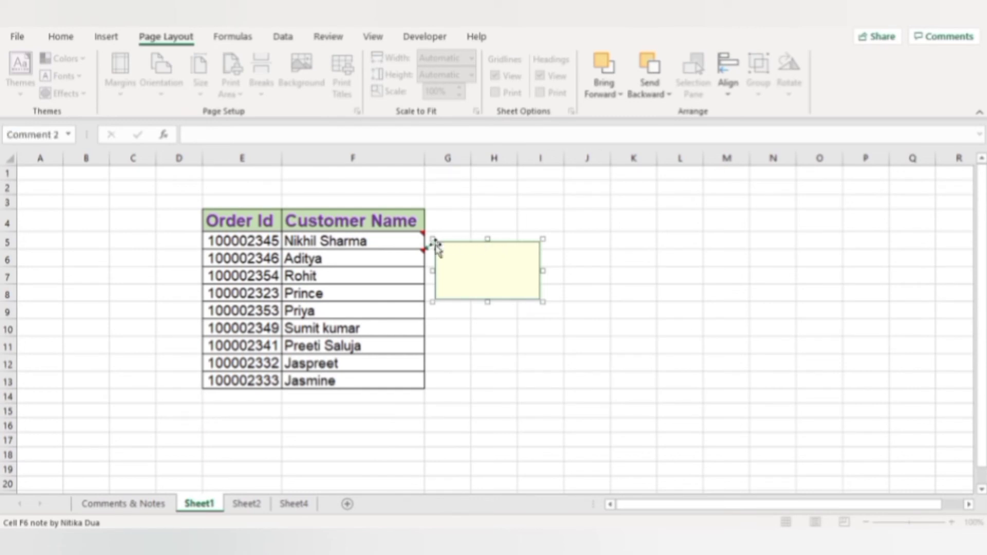
Step: Fill the background of the F6 note with the picture file "pic 3" from the Desktop, using Fill Effects in the comment formatting
right_click(455, 304)
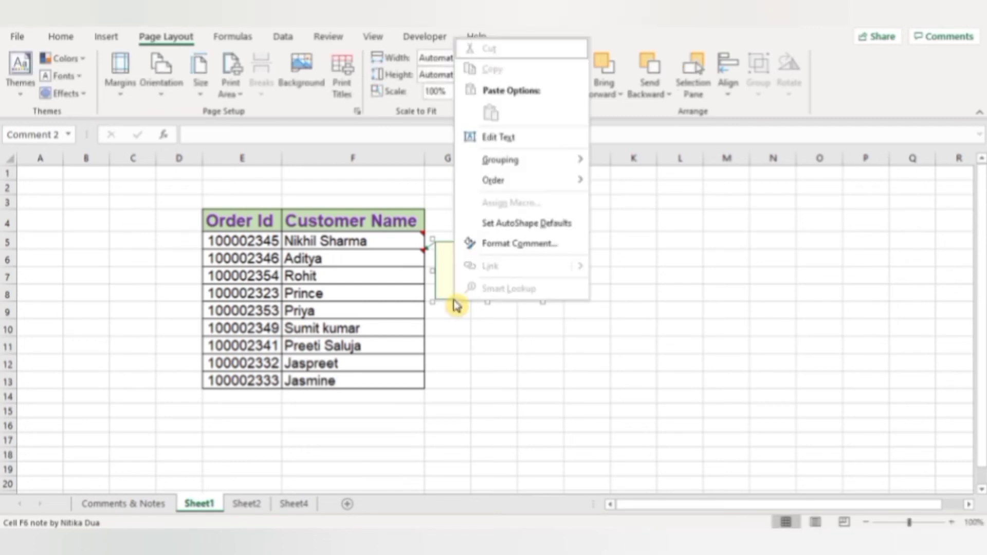
left_click(553, 244)
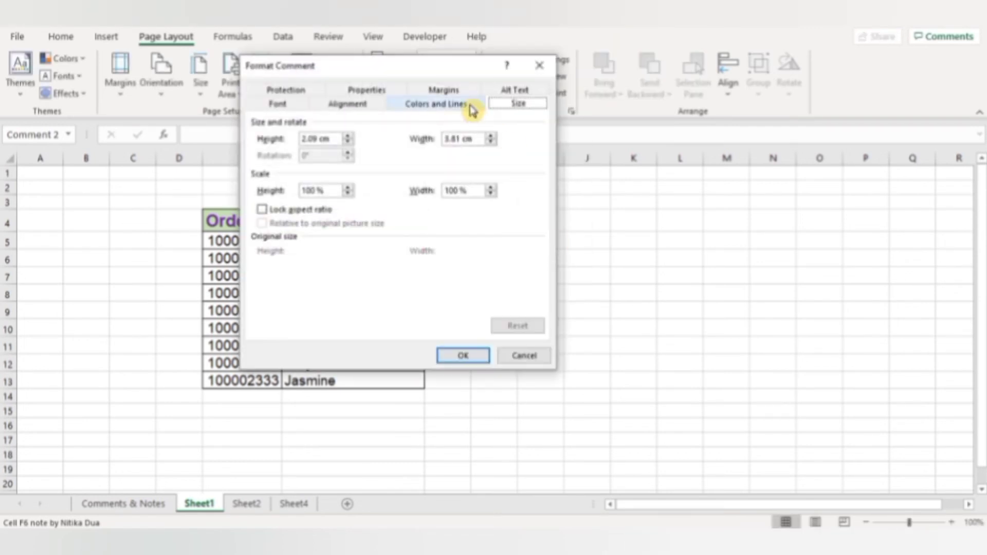
left_click(471, 108)
left_click(414, 140)
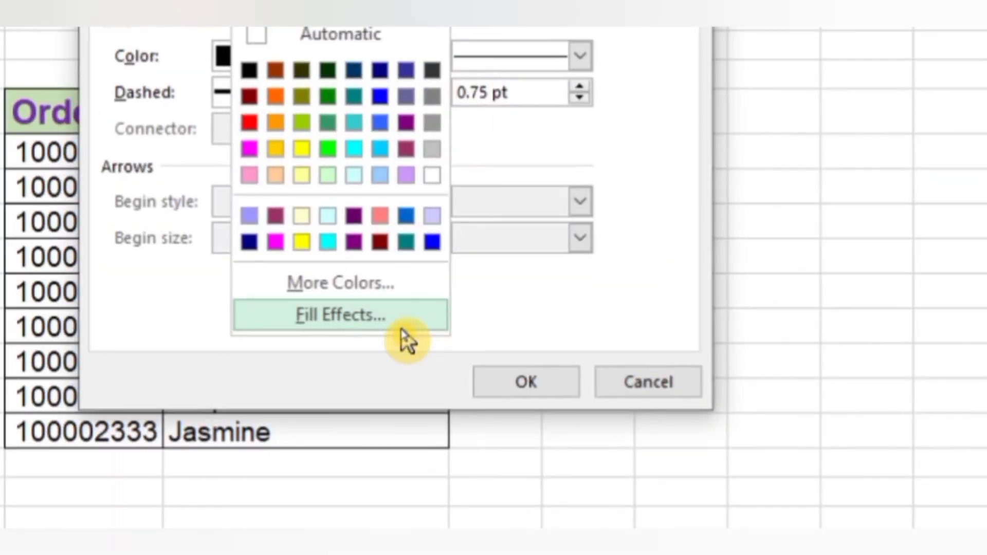
left_click(363, 319)
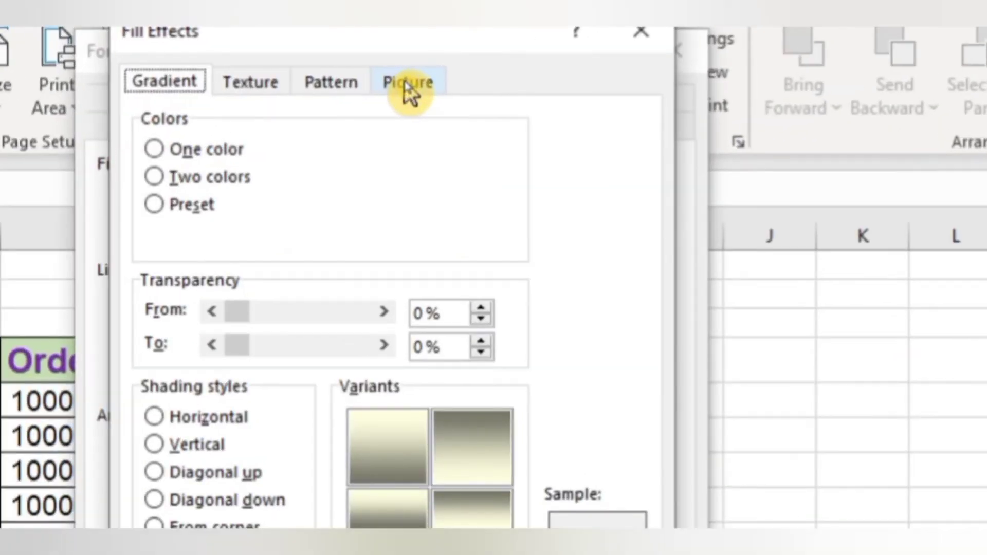
left_click(406, 83)
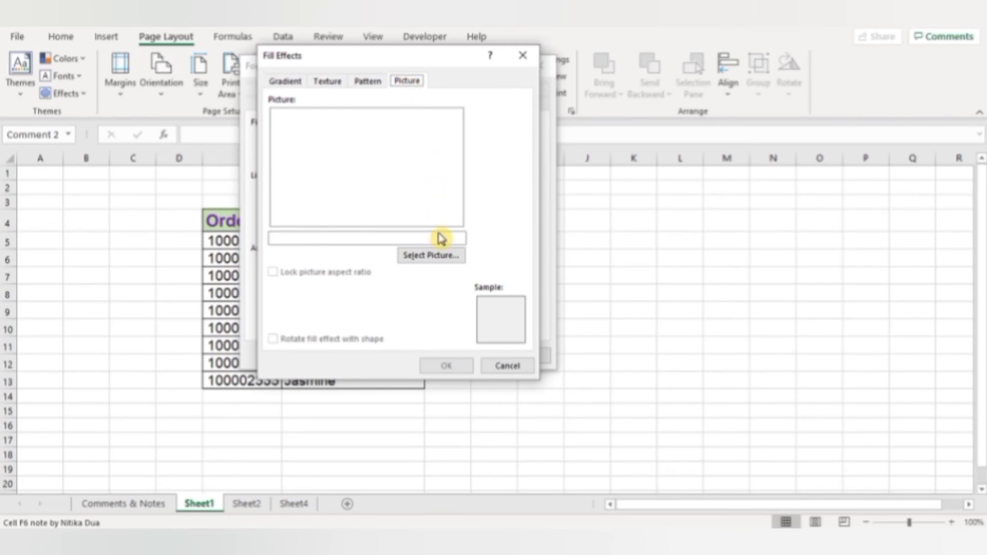
left_click(444, 257)
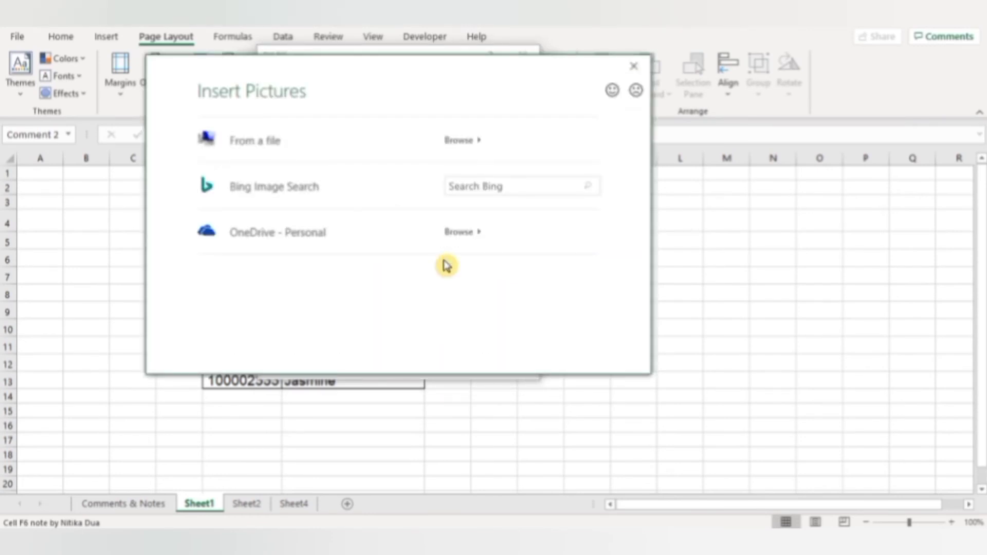
left_click(366, 138)
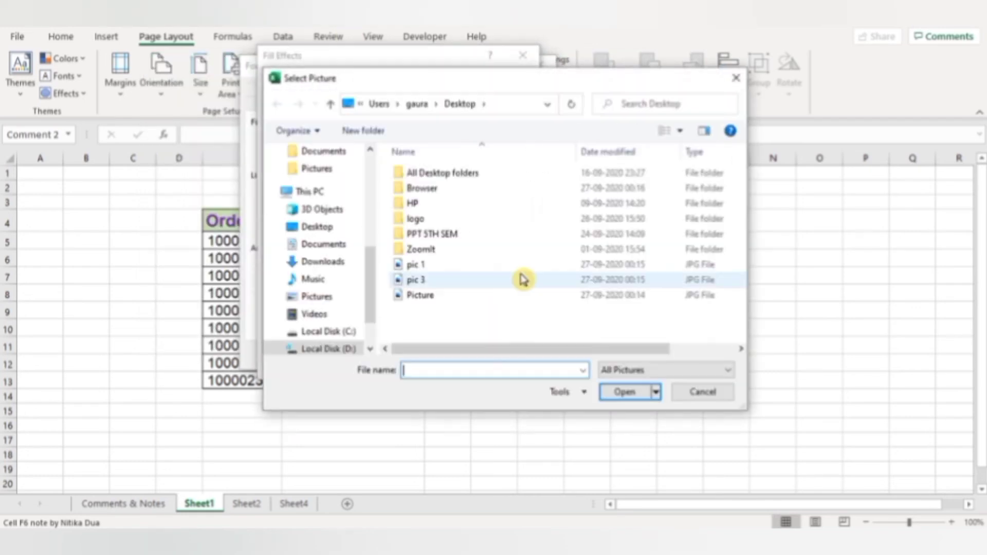
left_click(522, 280)
left_click(624, 392)
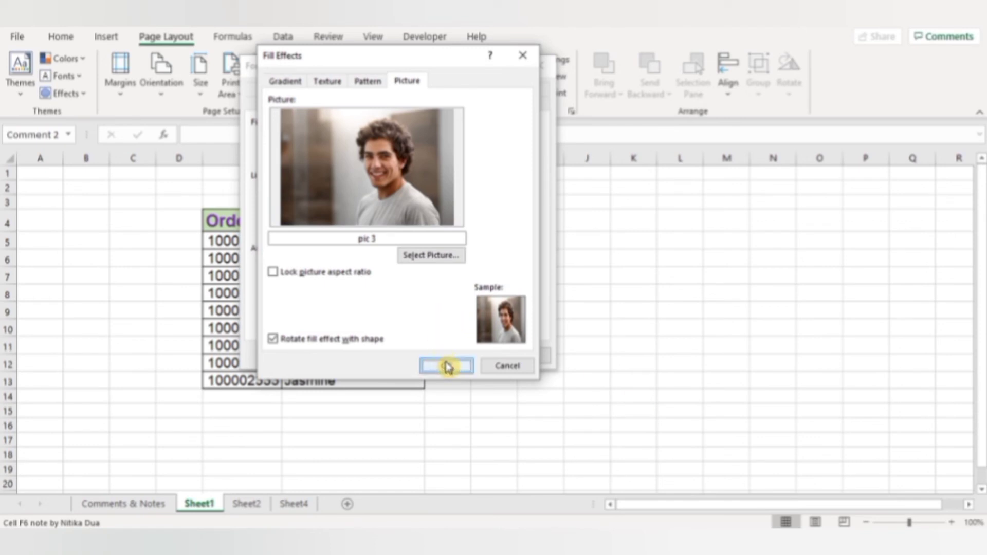
left_click(445, 364)
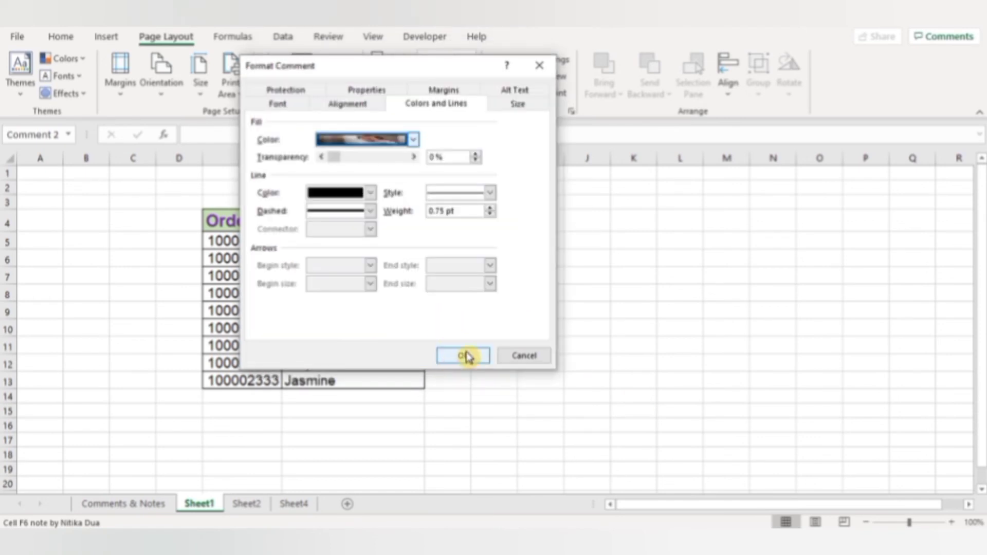
left_click(466, 357)
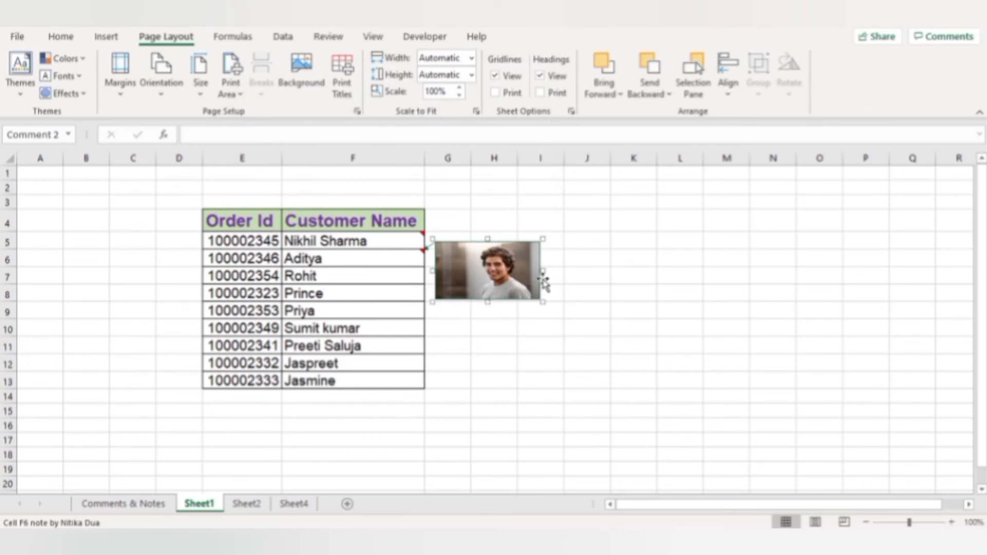
Step: Resize the F6 picture note to be narrower and slightly taller, deselect it, and preview the note on its cell
left_click_drag(542, 273, 508, 271)
left_click_drag(472, 302, 471, 312)
left_click(370, 281)
mouse_move(370, 260)
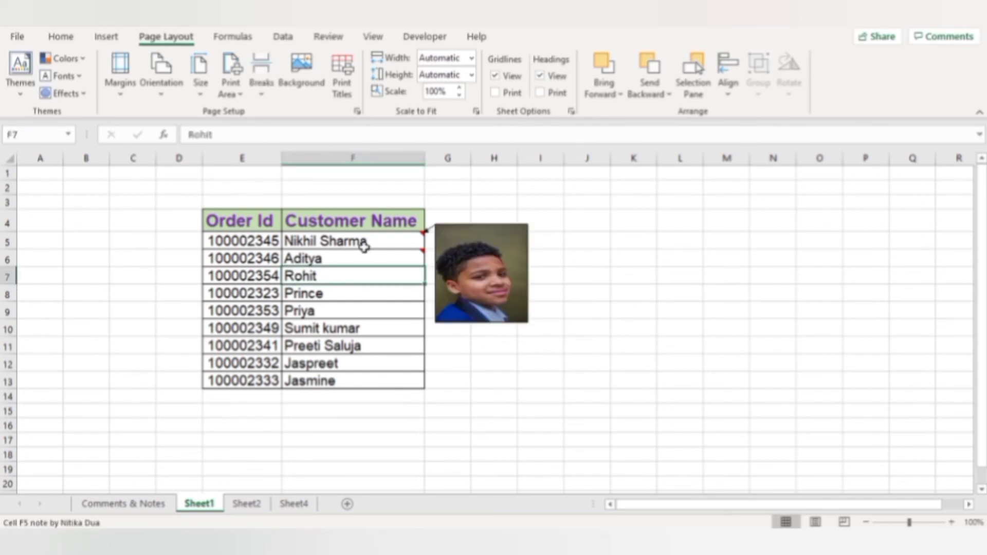
Step: Add a new note to cell F7 and delete the author name from it
right_click(369, 276)
left_click(470, 440)
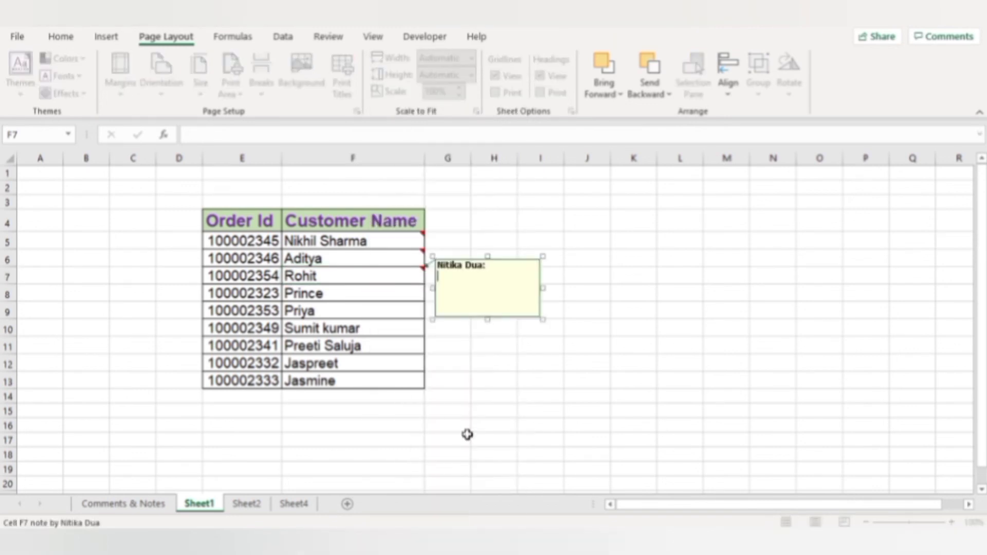
left_click_drag(495, 277, 460, 271)
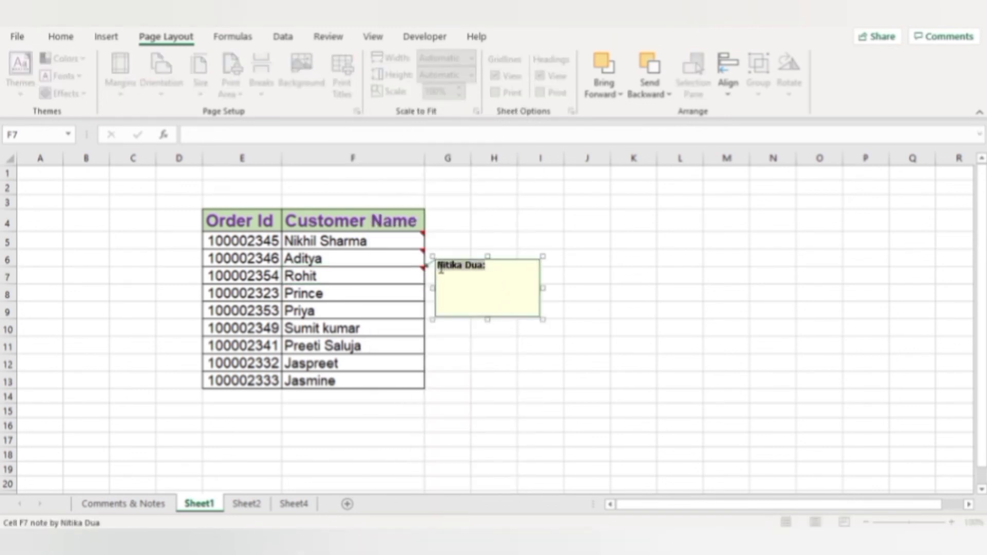
Step: Open the comment formatting for the F7 note and start choosing a picture as its fill effect
right_click(456, 314)
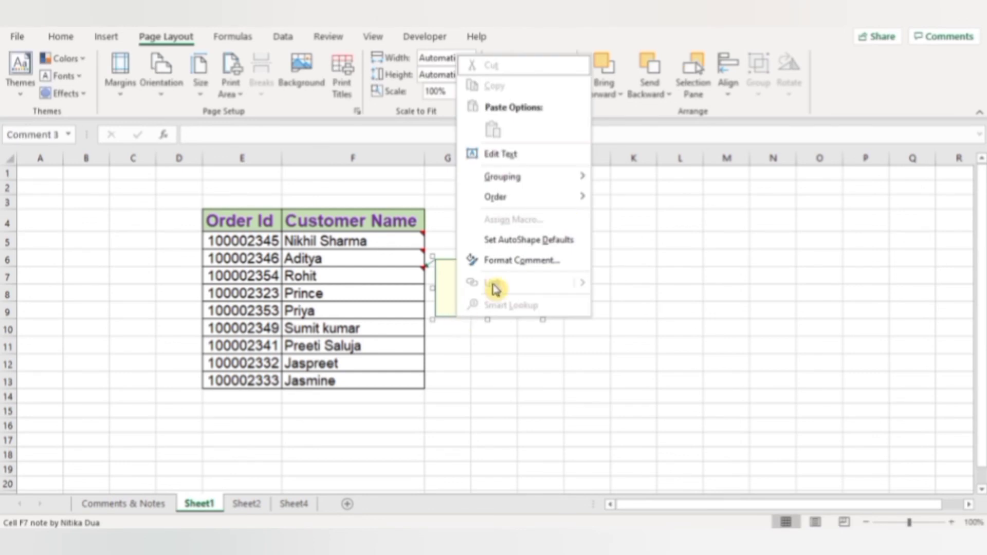
left_click(574, 259)
left_click(414, 140)
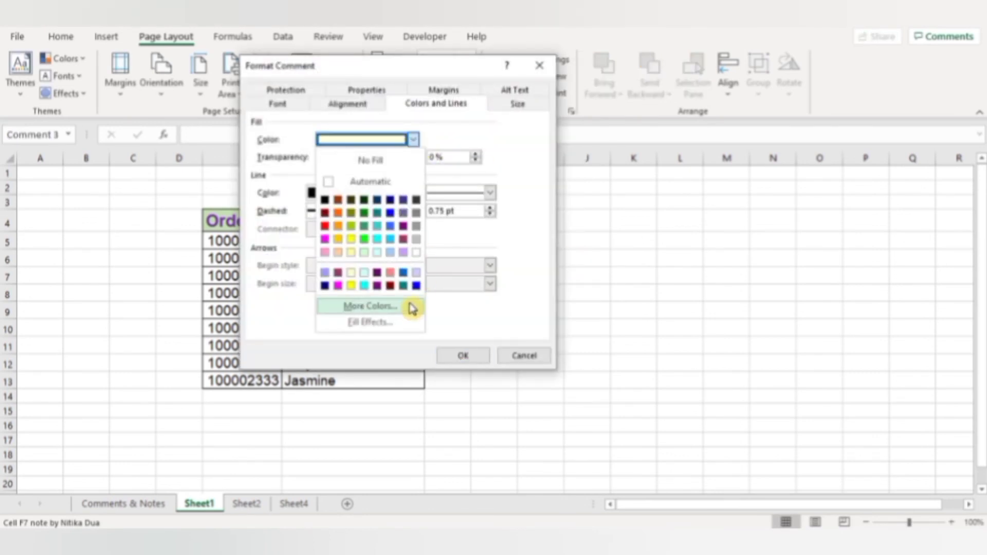
left_click(406, 322)
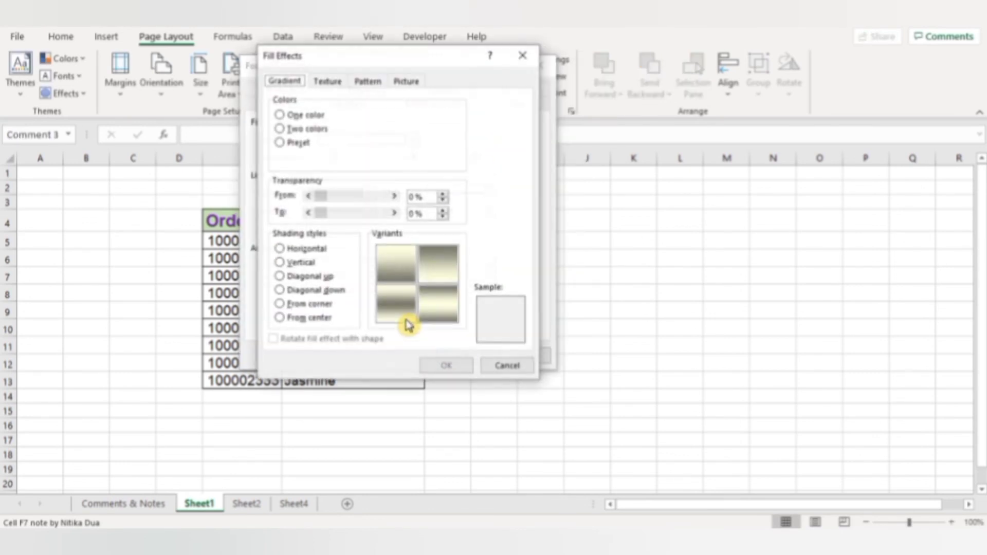
left_click(419, 83)
left_click(449, 265)
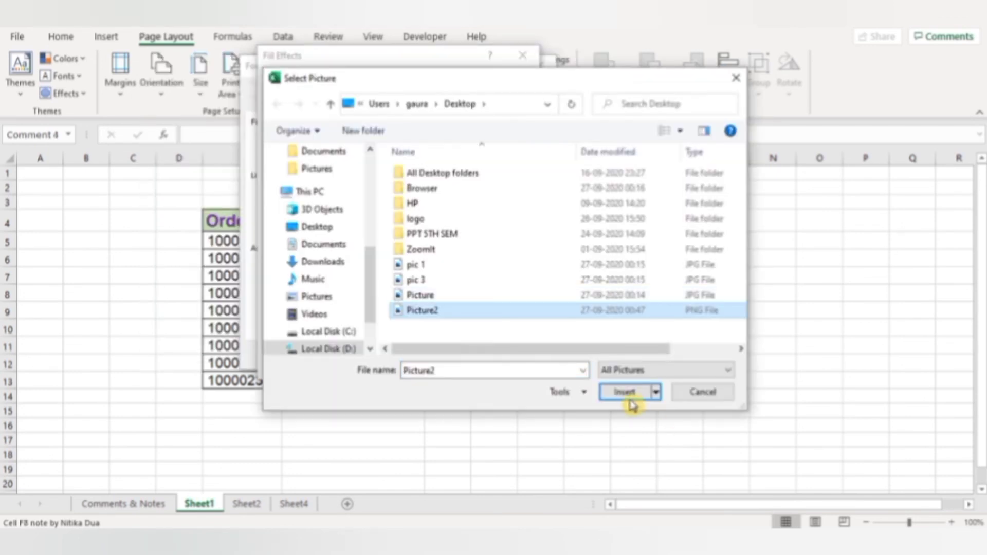
Step: Insert the picture file "Picture2" as the fill of the F8 note and apply the comment formatting
left_click(627, 398)
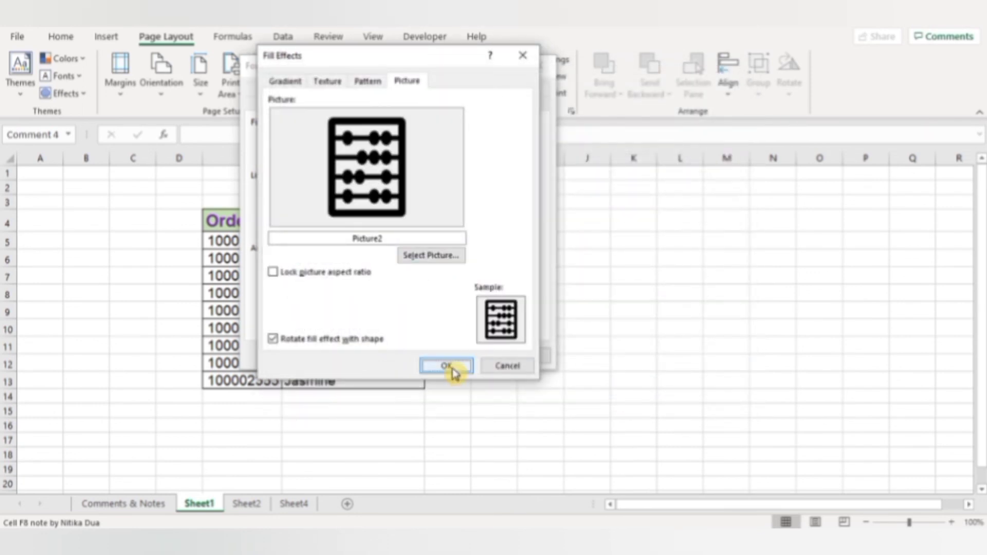
left_click(453, 369)
left_click(453, 359)
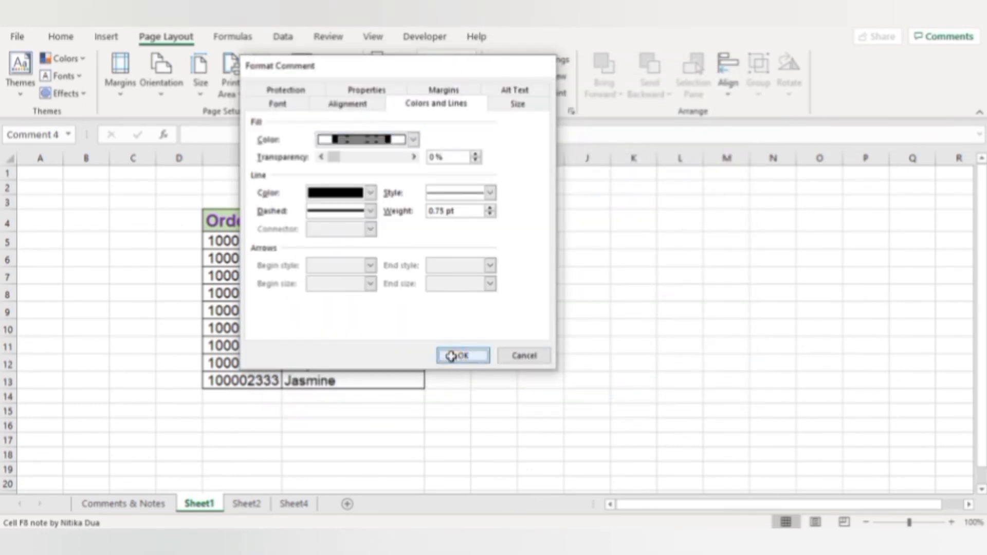